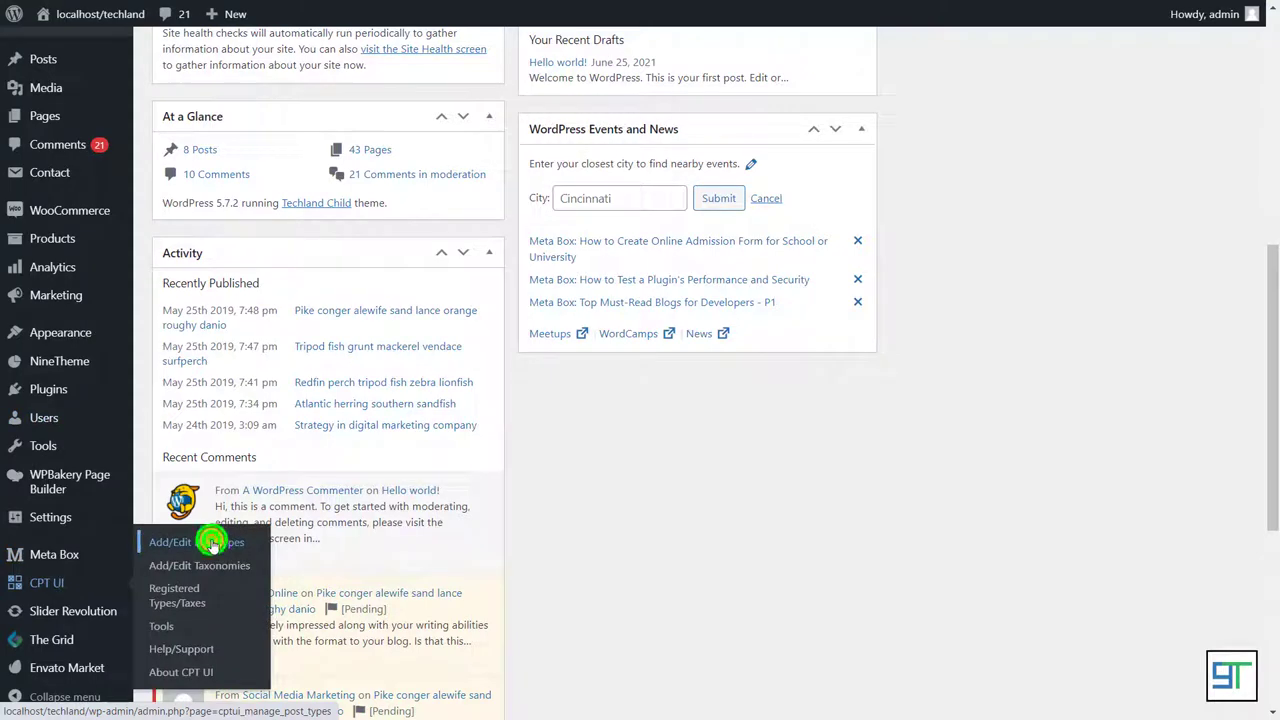
- Open the form for adding a custom post type and set its slug to team-member
{"action": "left_click", "coordinate": [212, 542]}
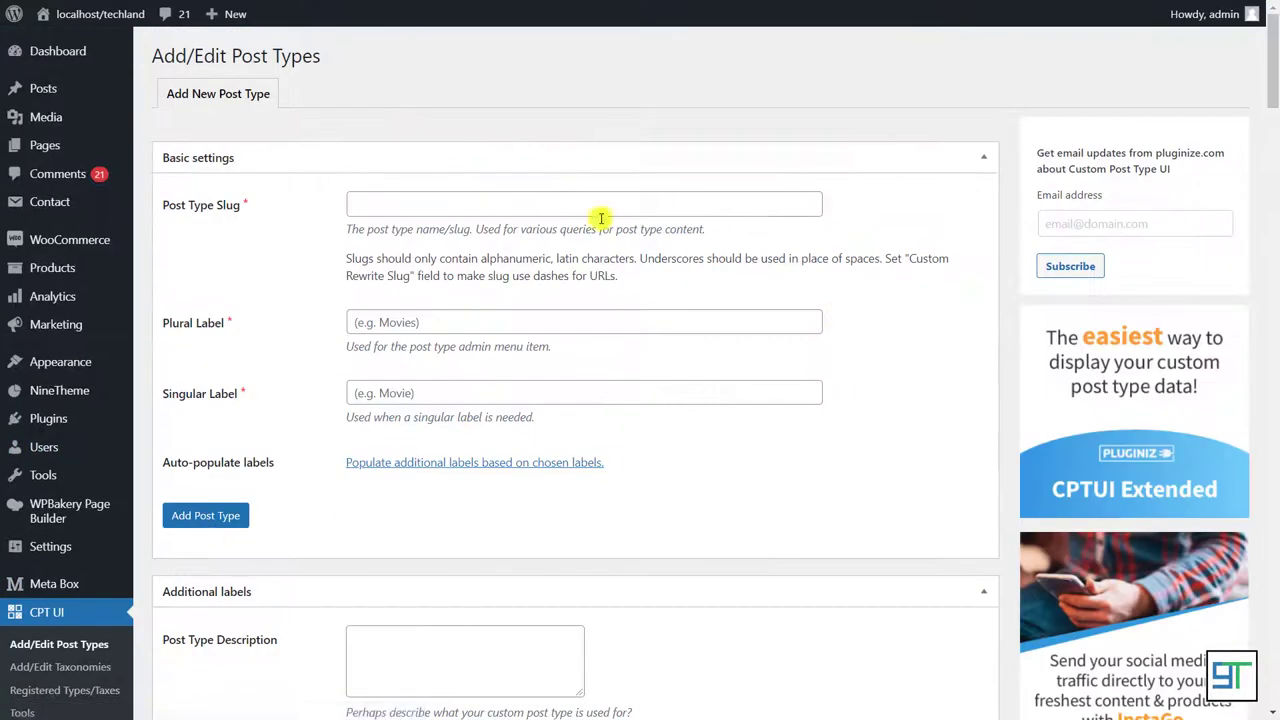
{"action": "scroll", "coordinate": [481, 206], "scroll_direction": "down", "scroll_amount": 3}
{"action": "scroll", "coordinate": [481, 203], "scroll_direction": "up", "scroll_amount": 3}
{"action": "left_click", "coordinate": [420, 207]}
{"action": "left_click", "coordinate": [417, 239]}
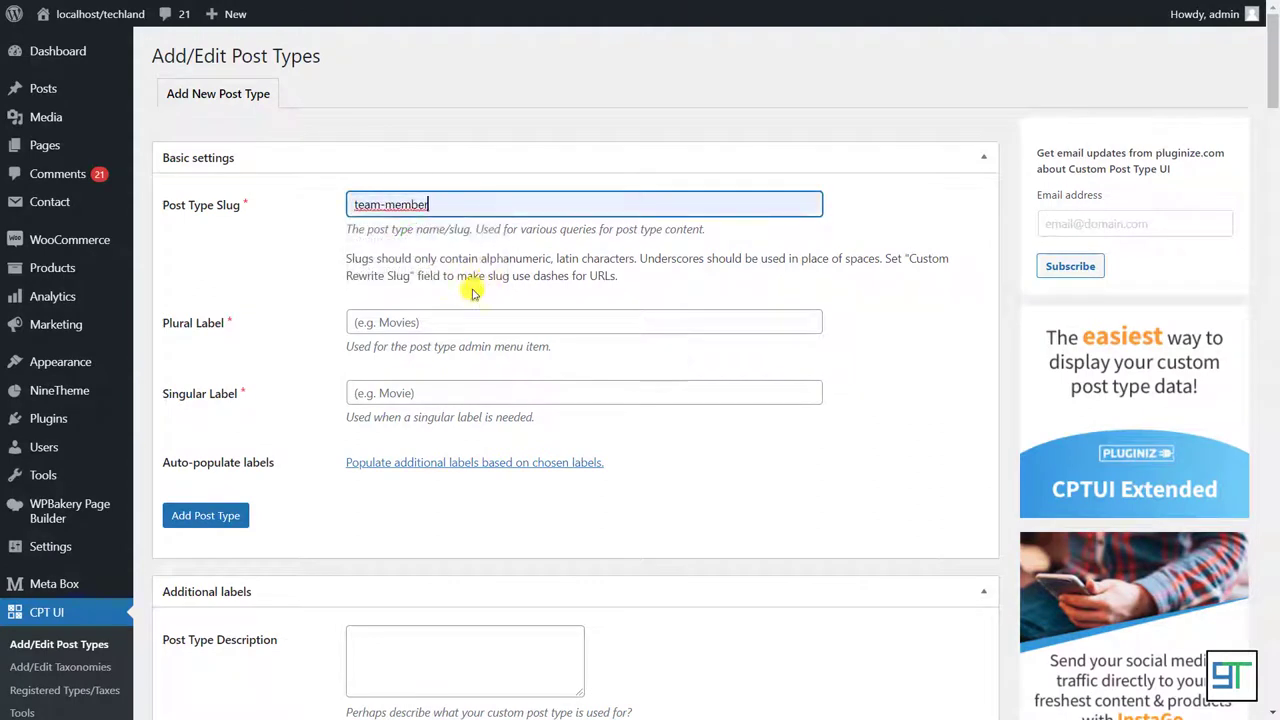
- Set the post type's plural label to Team Members and its singular label to Team Member
{"action": "left_click", "coordinate": [427, 320]}
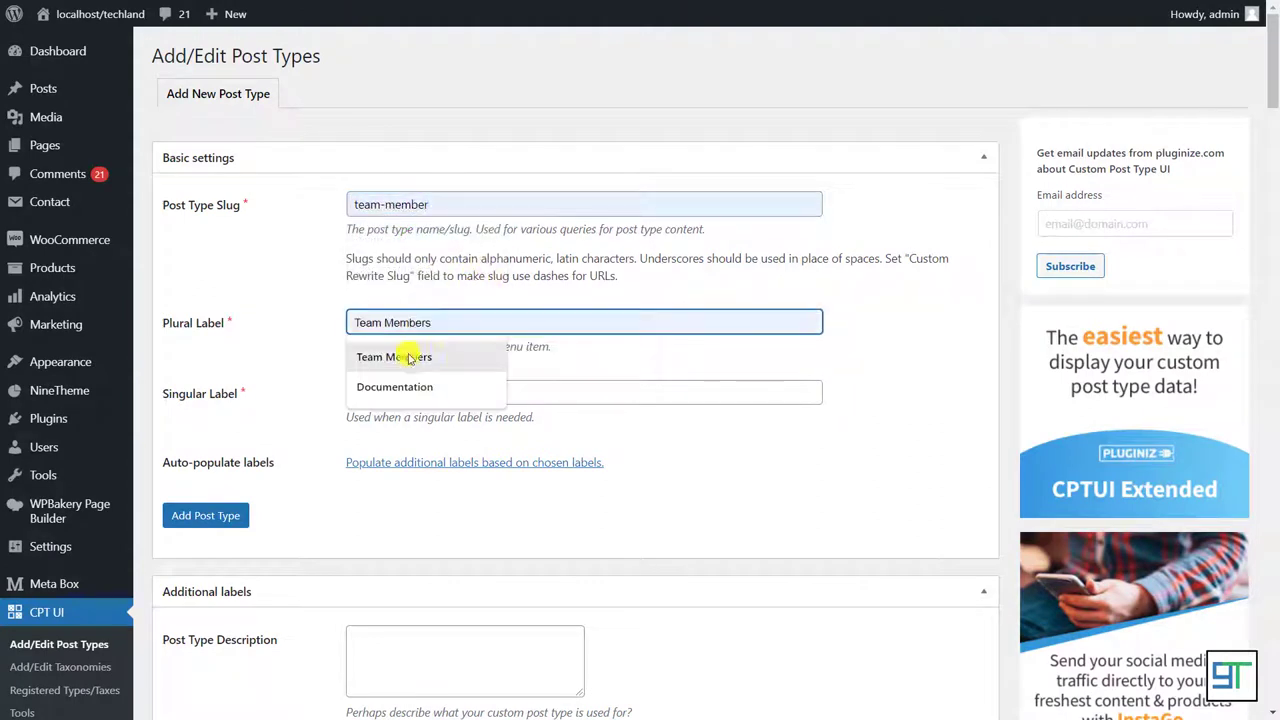
{"action": "left_click", "coordinate": [410, 358]}
{"action": "scroll", "coordinate": [500, 320], "scroll_direction": "down", "scroll_amount": 1}
{"action": "left_click_drag", "start_coordinate": [445, 241], "coordinate": [322, 281]}
{"action": "left_click", "coordinate": [383, 310]}
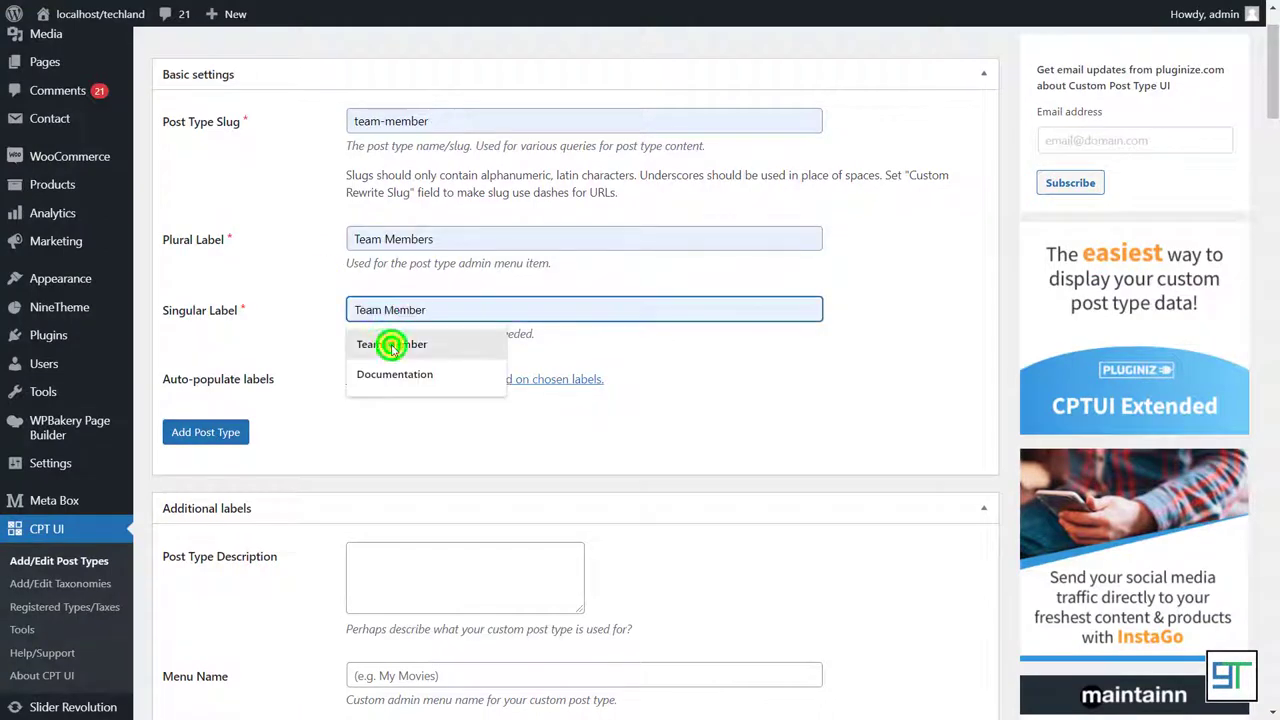
{"action": "left_click", "coordinate": [386, 343]}
- Set the post type's Menu Name label to Team and its All Items label to All Team
{"action": "scroll", "coordinate": [455, 390], "scroll_direction": "down", "scroll_amount": 2}
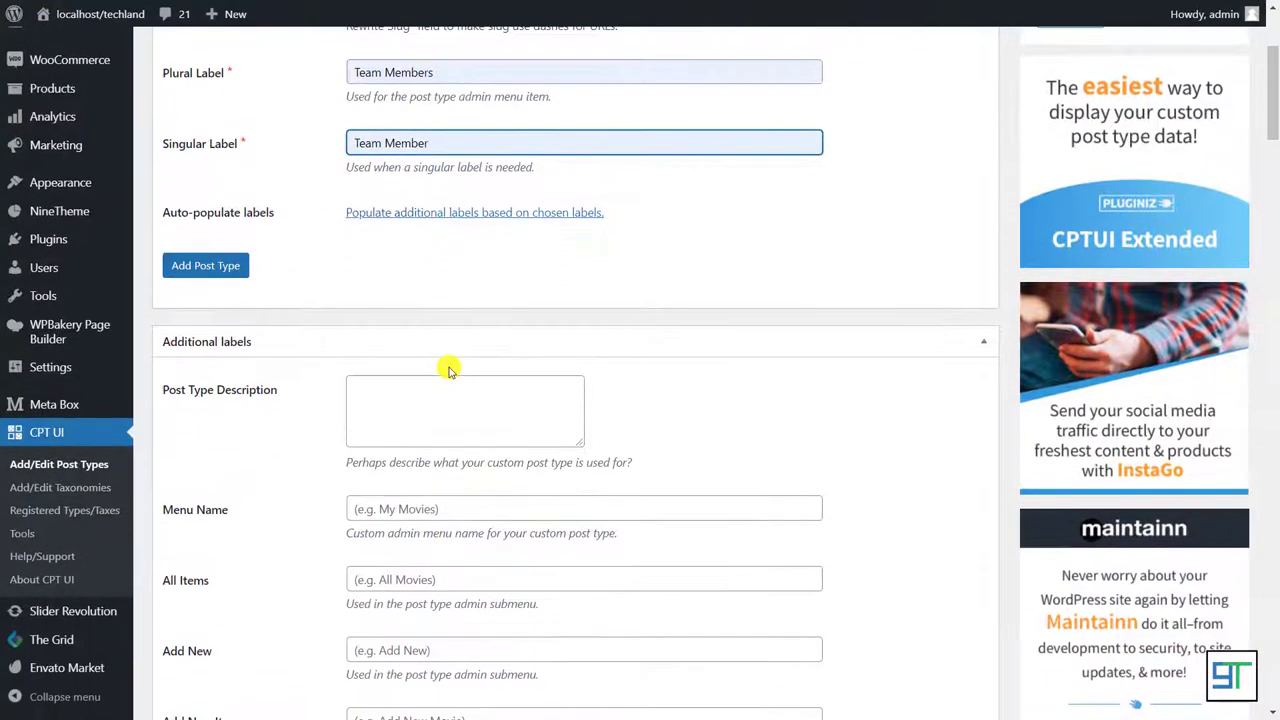
{"action": "scroll", "coordinate": [449, 371], "scroll_direction": "down", "scroll_amount": 1}
{"action": "scroll", "coordinate": [449, 371], "scroll_direction": "down", "scroll_amount": 2}
{"action": "left_click", "coordinate": [392, 259]}
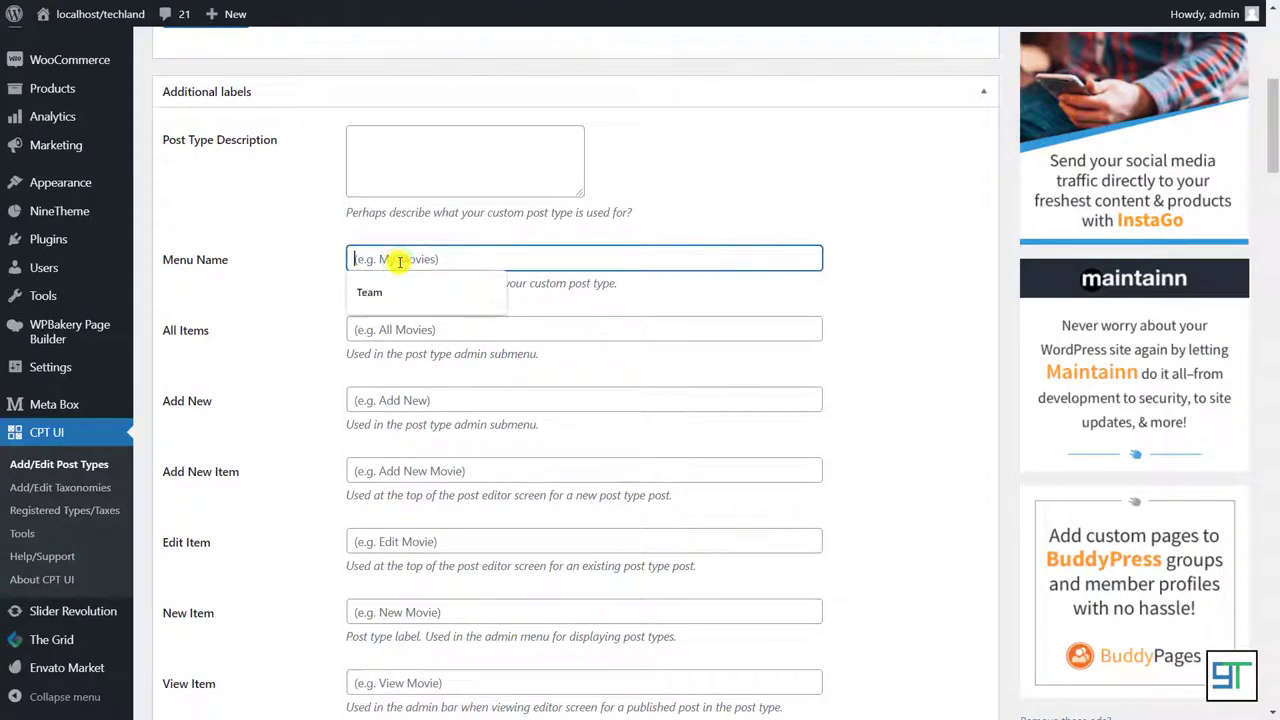
{"action": "left_click", "coordinate": [390, 291]}
{"action": "left_click_drag", "start_coordinate": [229, 260], "coordinate": [183, 270]}
{"action": "left_click", "coordinate": [274, 286]}
{"action": "left_click", "coordinate": [400, 326]}
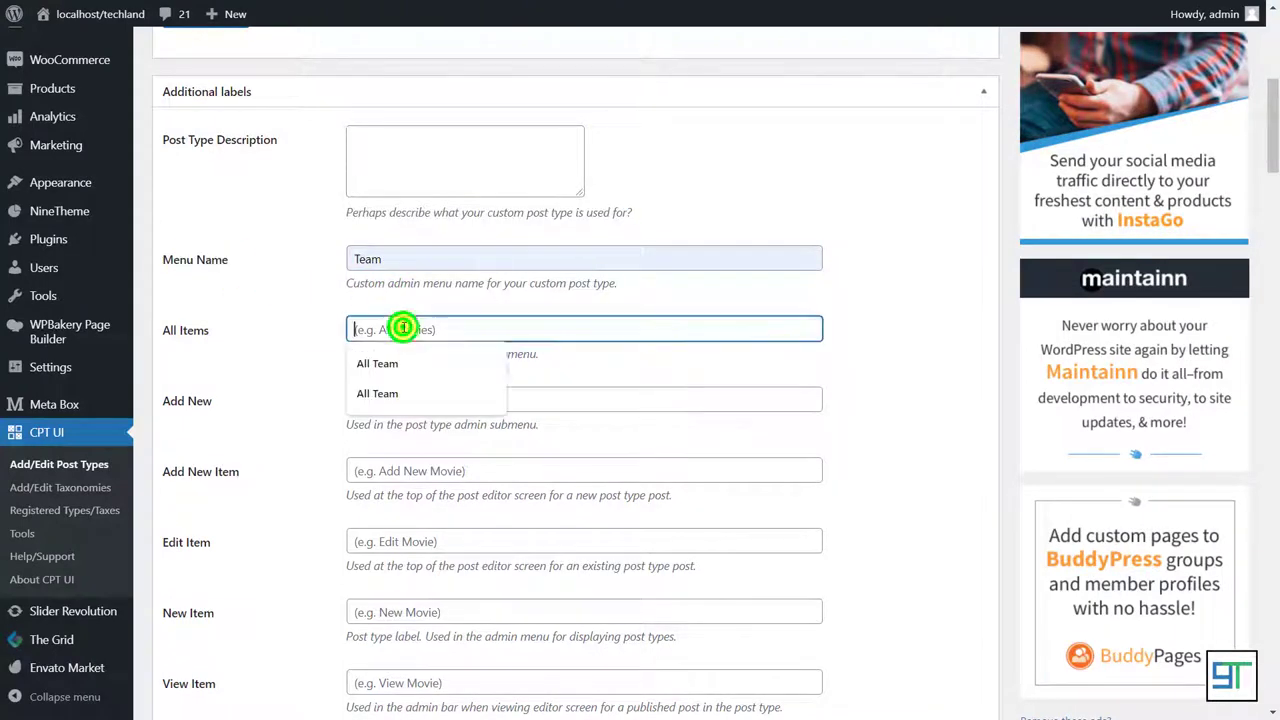
{"action": "left_click", "coordinate": [389, 363]}
- Fill in the post type labels: Add New as Add New, Add New Item as Add New Team Members, and Edit Item as Edit Detail
{"action": "scroll", "coordinate": [386, 300], "scroll_direction": "down", "scroll_amount": 3}
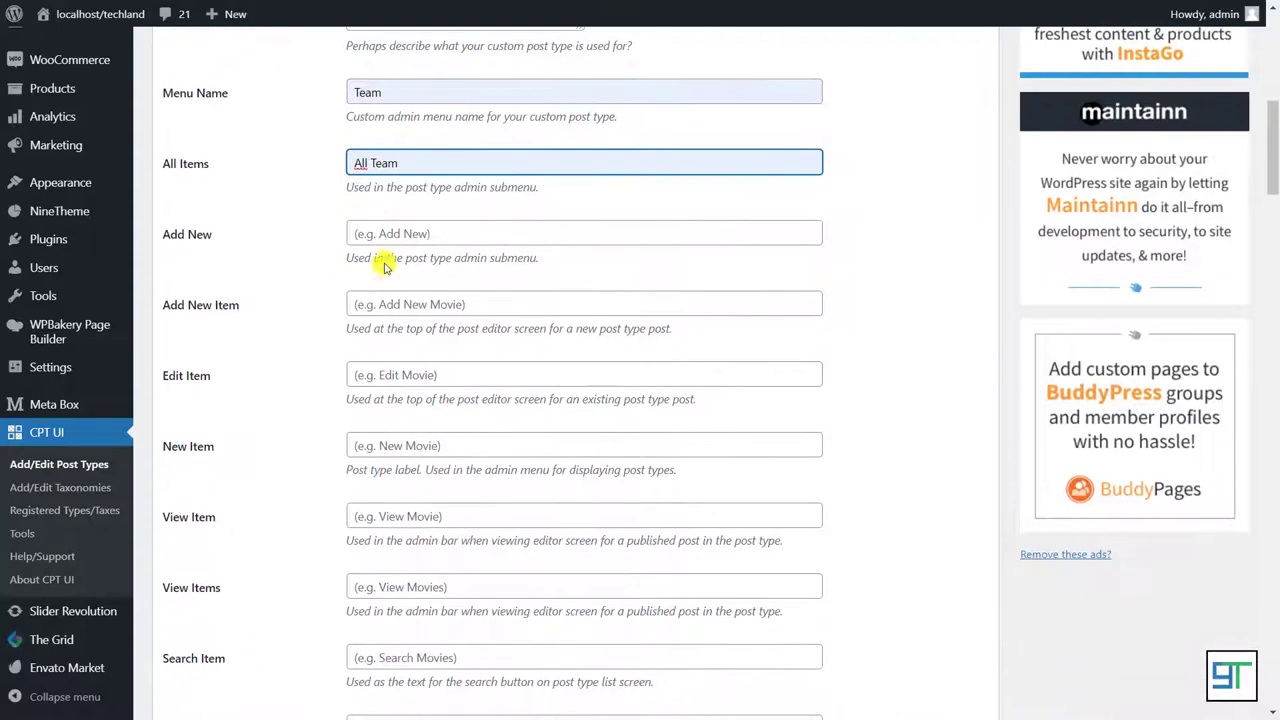
{"action": "left_click", "coordinate": [382, 239]}
{"action": "left_click", "coordinate": [375, 264]}
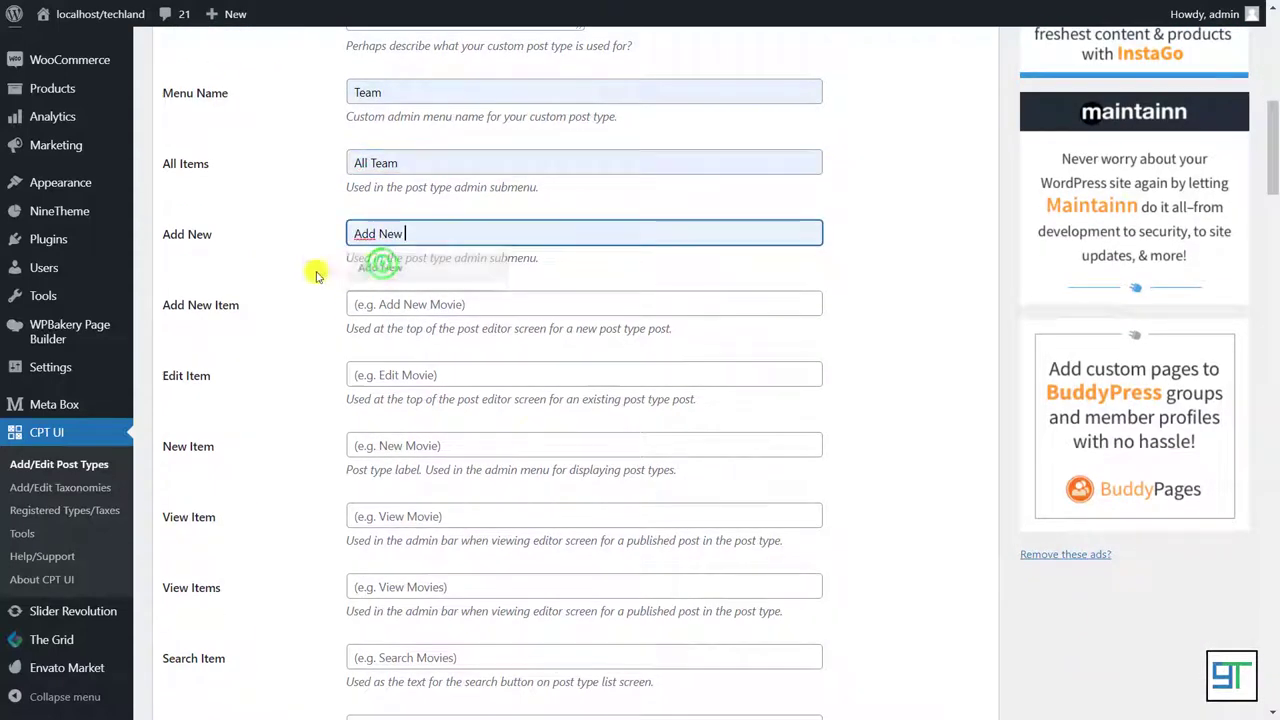
{"action": "left_click", "coordinate": [394, 300]}
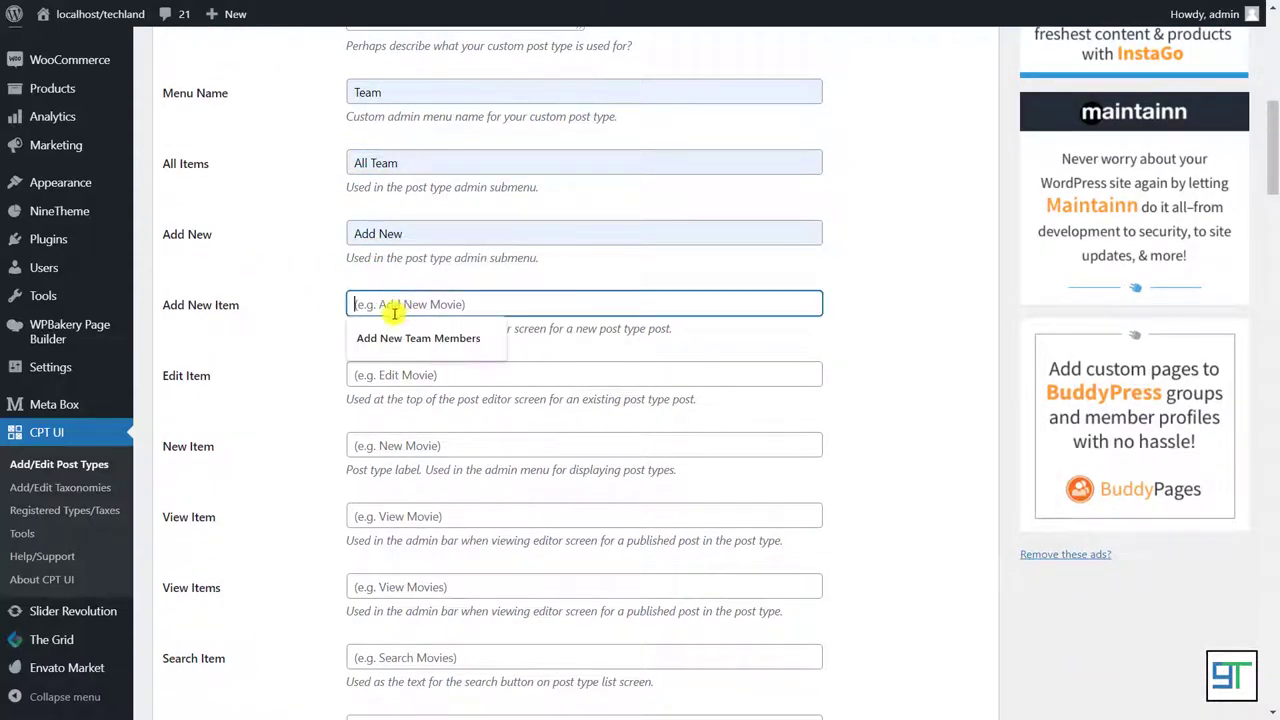
{"action": "left_click", "coordinate": [399, 340]}
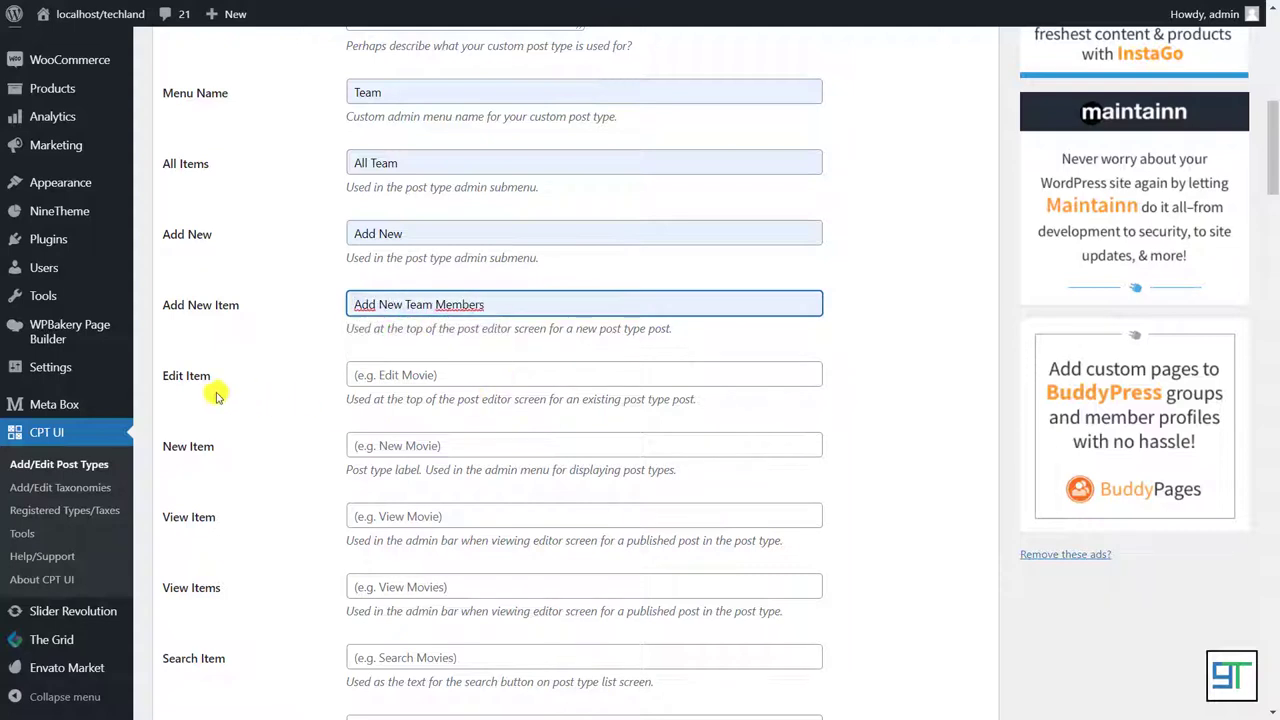
{"action": "left_click_drag", "start_coordinate": [166, 377], "coordinate": [249, 383]}
{"action": "left_click", "coordinate": [393, 373]}
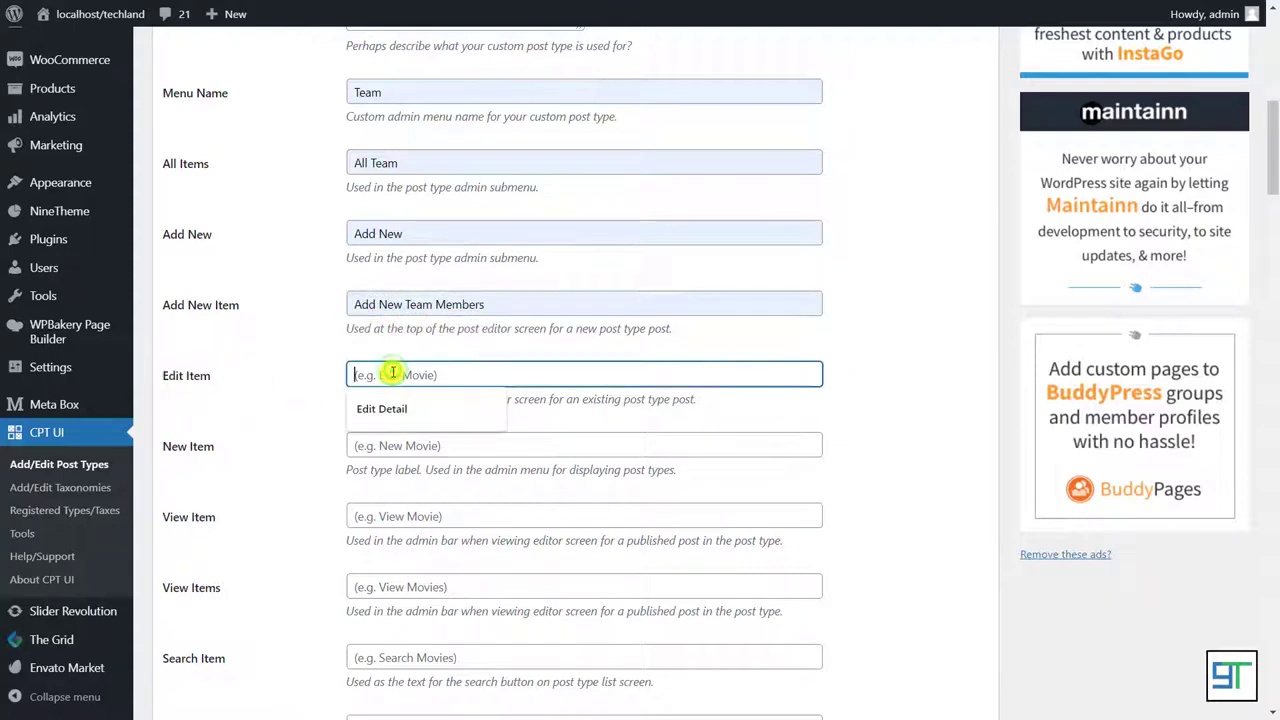
{"action": "left_click", "coordinate": [385, 408]}
- Save the team-member post type and check the entries under Team in the admin navigation
{"action": "scroll", "coordinate": [766, 300], "scroll_direction": "up", "scroll_amount": 6}
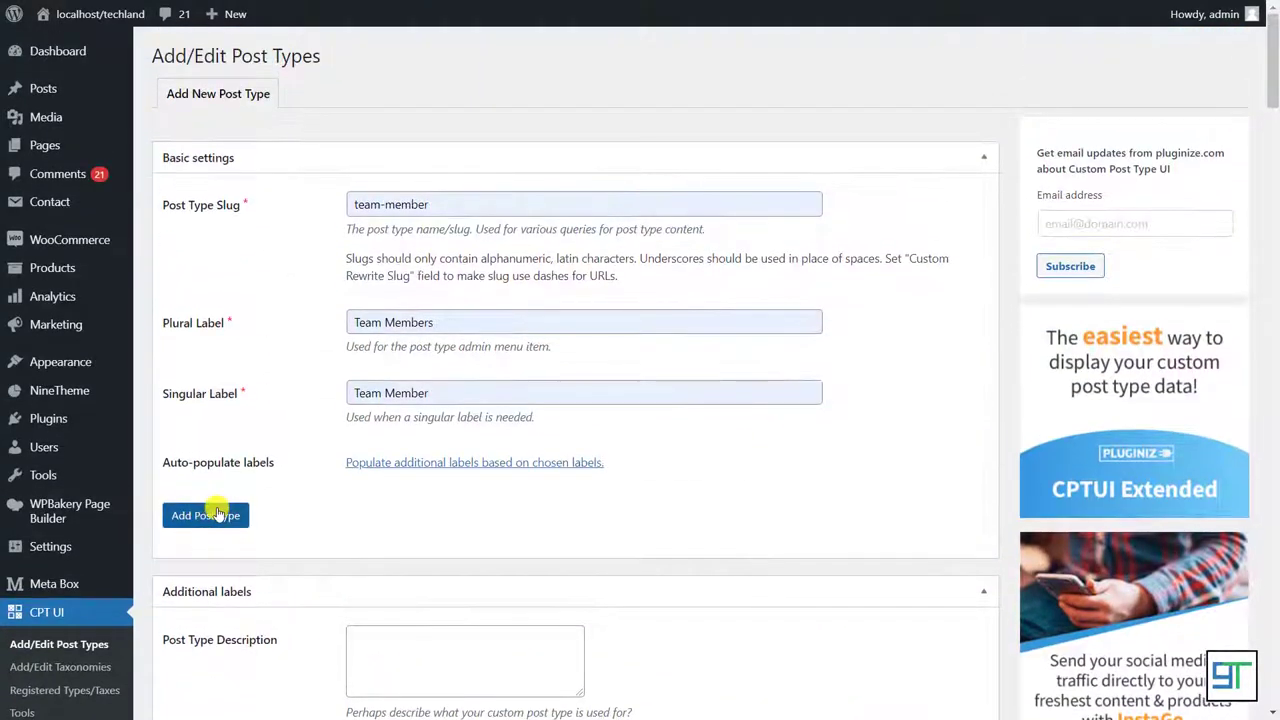
{"action": "left_click", "coordinate": [217, 513]}
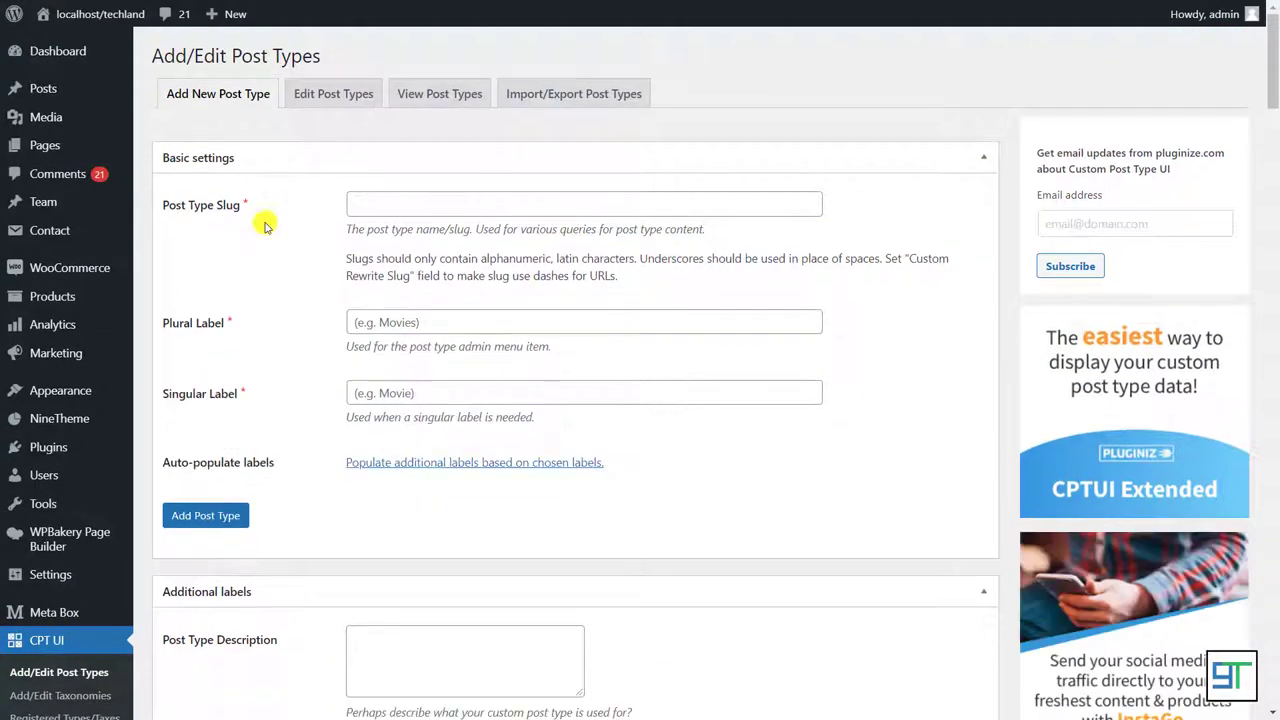
{"action": "mouse_move", "coordinate": [38, 204]}
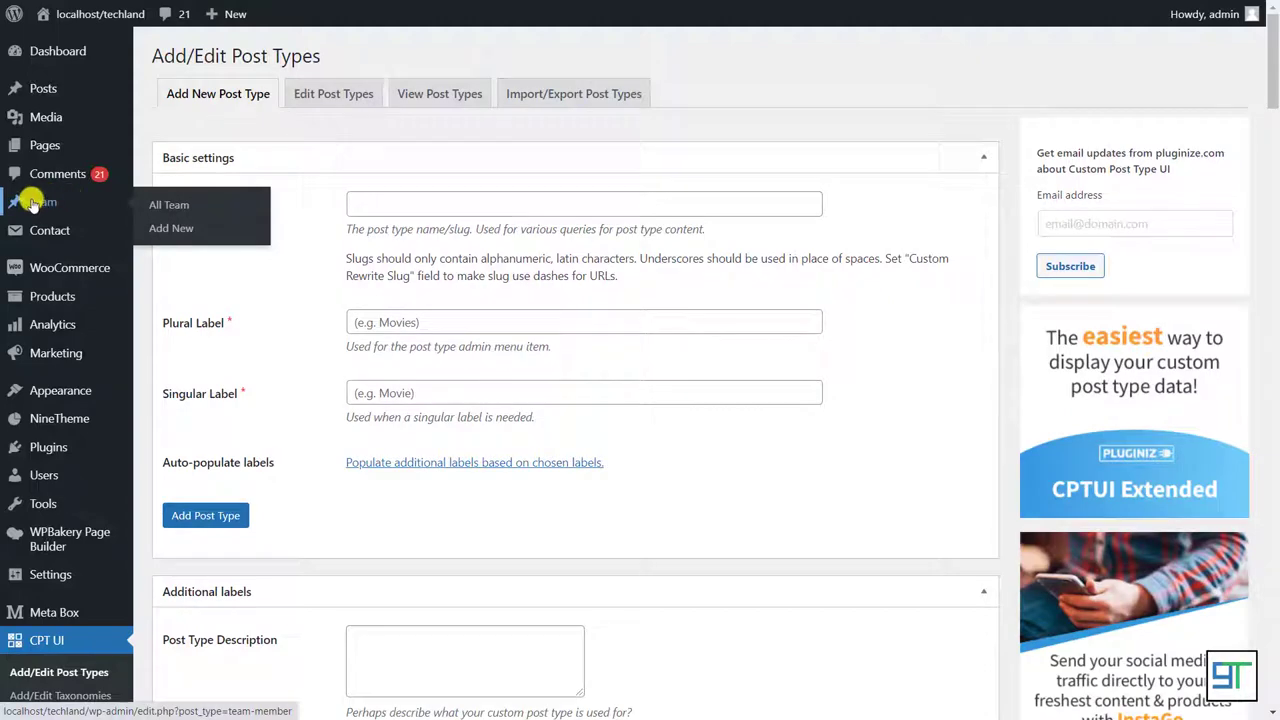
- Open the form for adding a taxonomy and set its slug to team_members_category
{"action": "scroll", "coordinate": [306, 257], "scroll_direction": "down", "scroll_amount": 2}
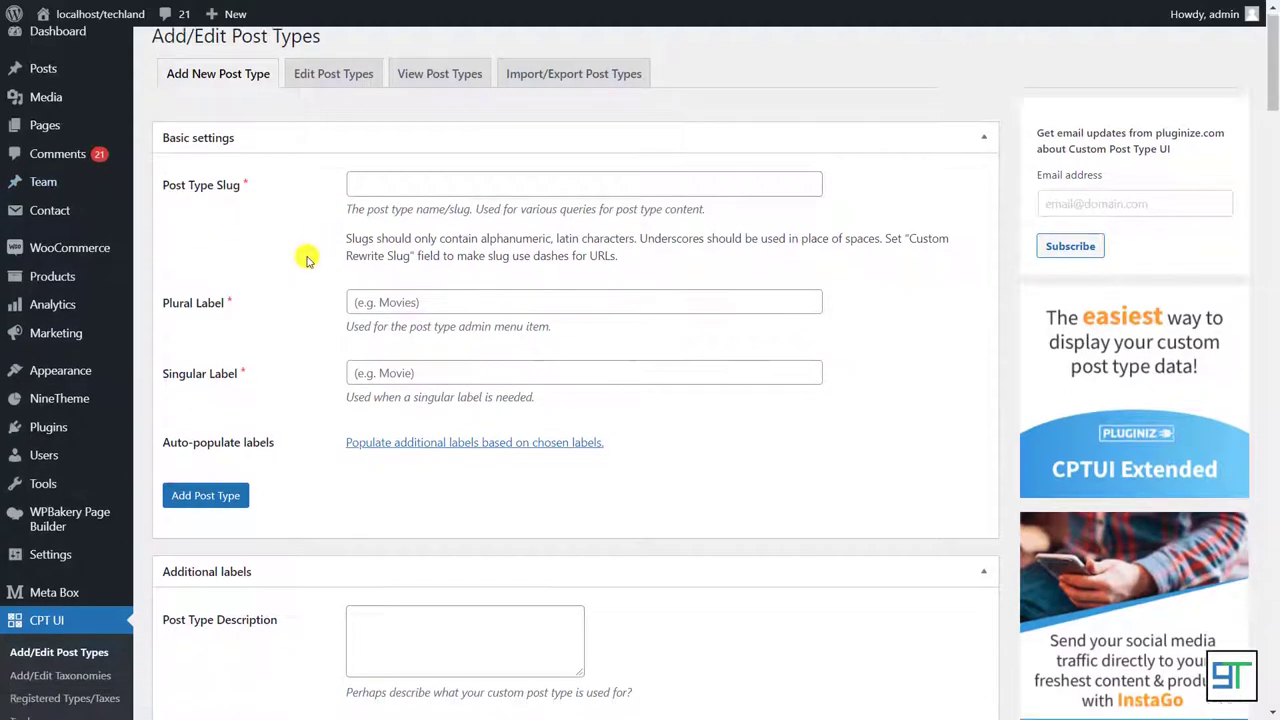
{"action": "scroll", "coordinate": [306, 484], "scroll_direction": "down", "scroll_amount": 1}
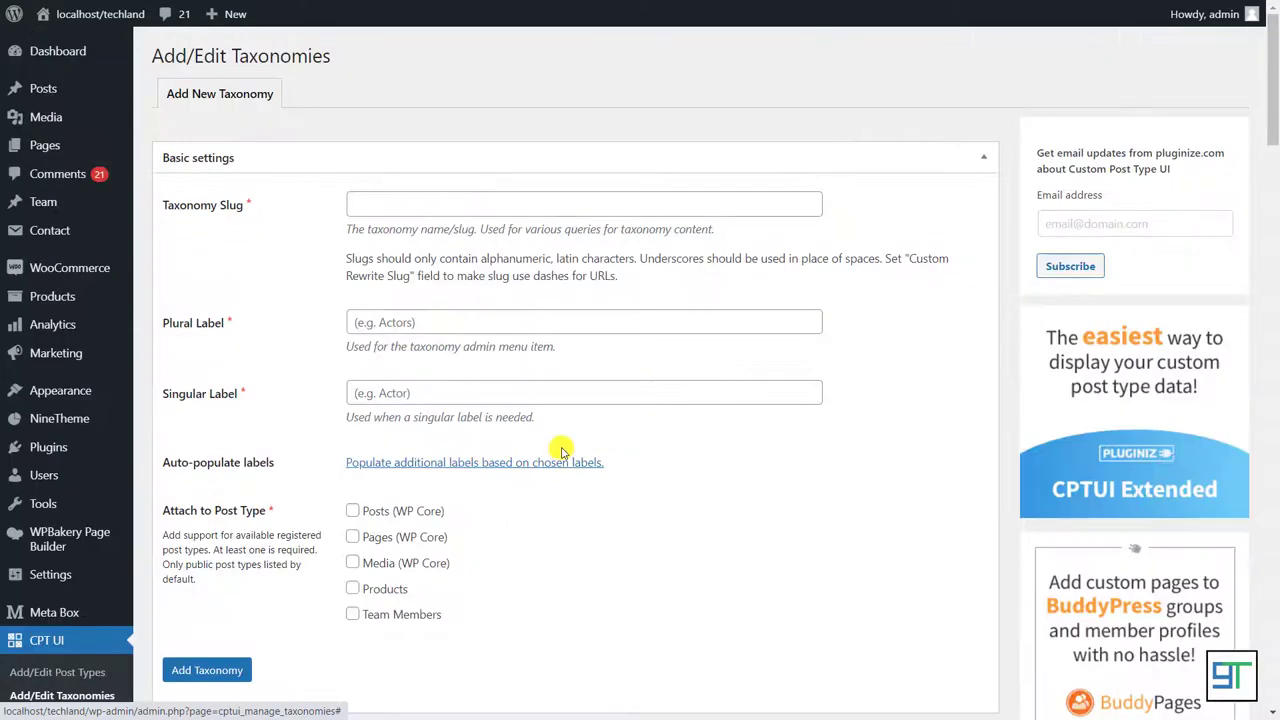
{"action": "left_click", "coordinate": [423, 200]}
{"action": "left_click", "coordinate": [420, 238]}
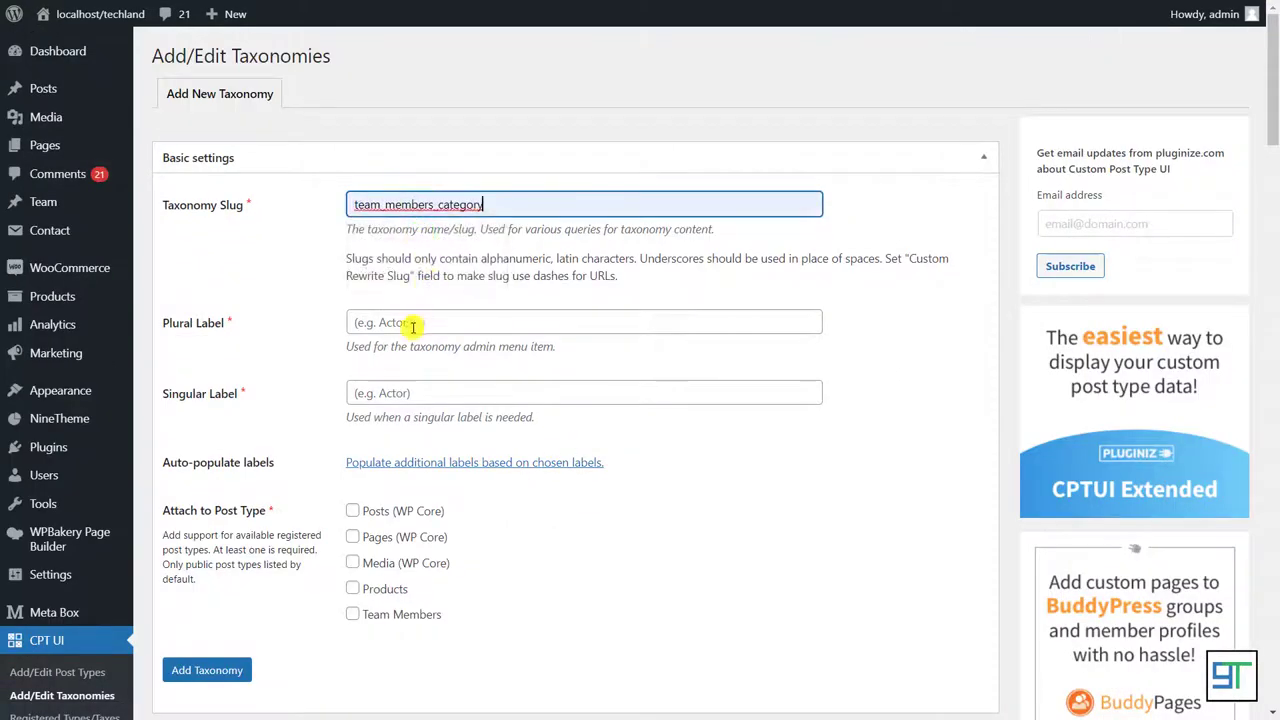
- Set the taxonomy's plural label to Team Member Categories and its singular label to Team Member Category
{"action": "left_click", "coordinate": [356, 322]}
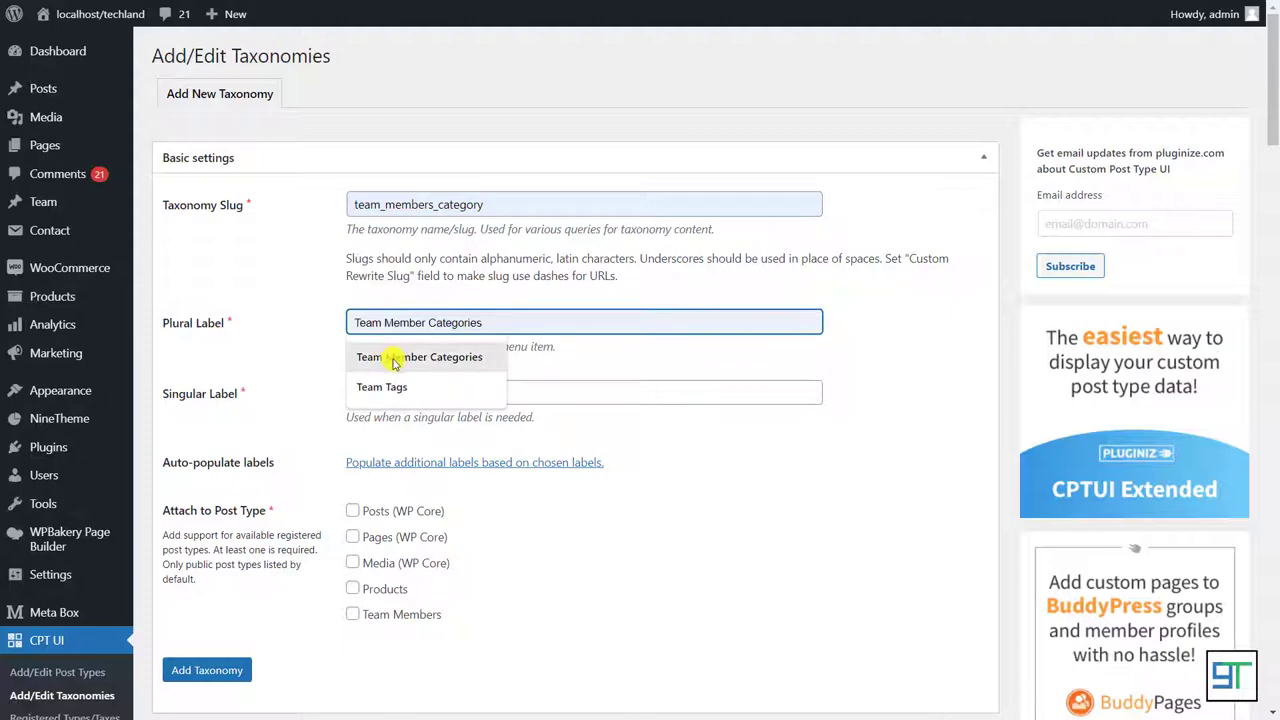
{"action": "left_click", "coordinate": [391, 355]}
{"action": "scroll", "coordinate": [411, 326], "scroll_direction": "down", "scroll_amount": 1}
{"action": "left_click", "coordinate": [402, 312]}
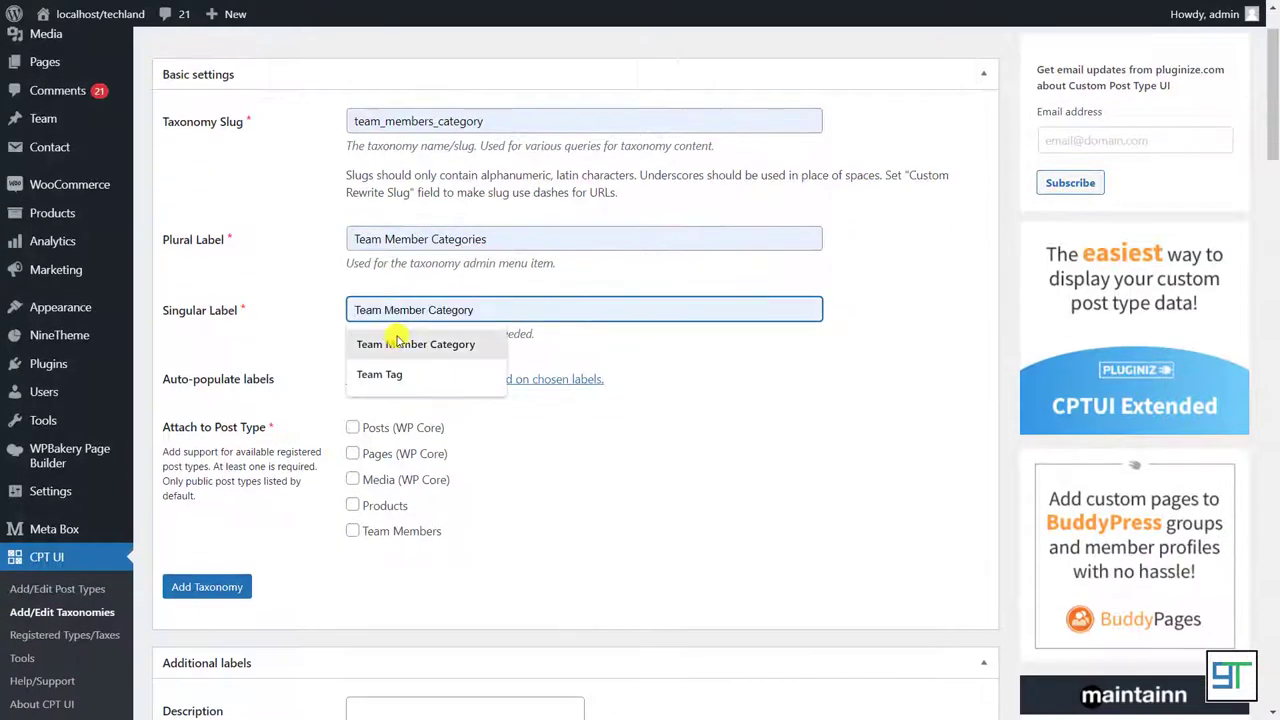
{"action": "left_click", "coordinate": [423, 343]}
- Attach the new taxonomy to the Team Members post type
{"action": "scroll", "coordinate": [492, 390], "scroll_direction": "down", "scroll_amount": 3}
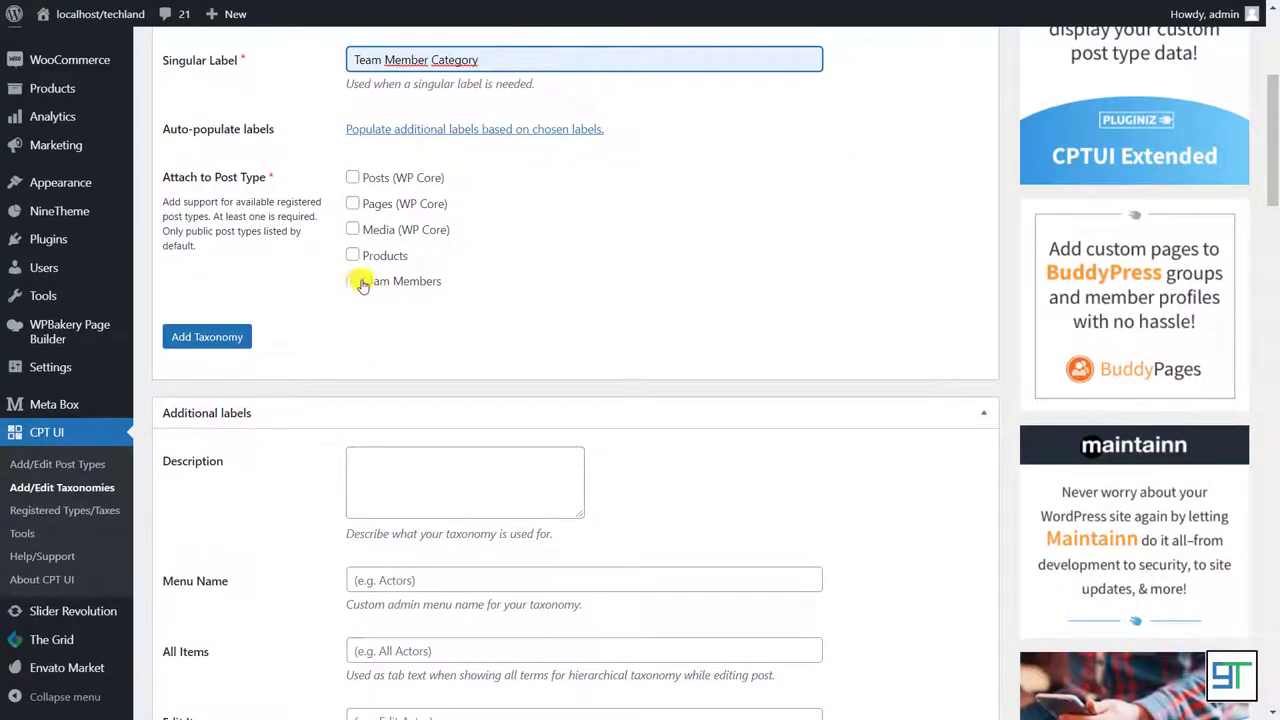
{"action": "left_click_drag", "start_coordinate": [280, 176], "coordinate": [170, 176]}
{"action": "left_click", "coordinate": [322, 278]}
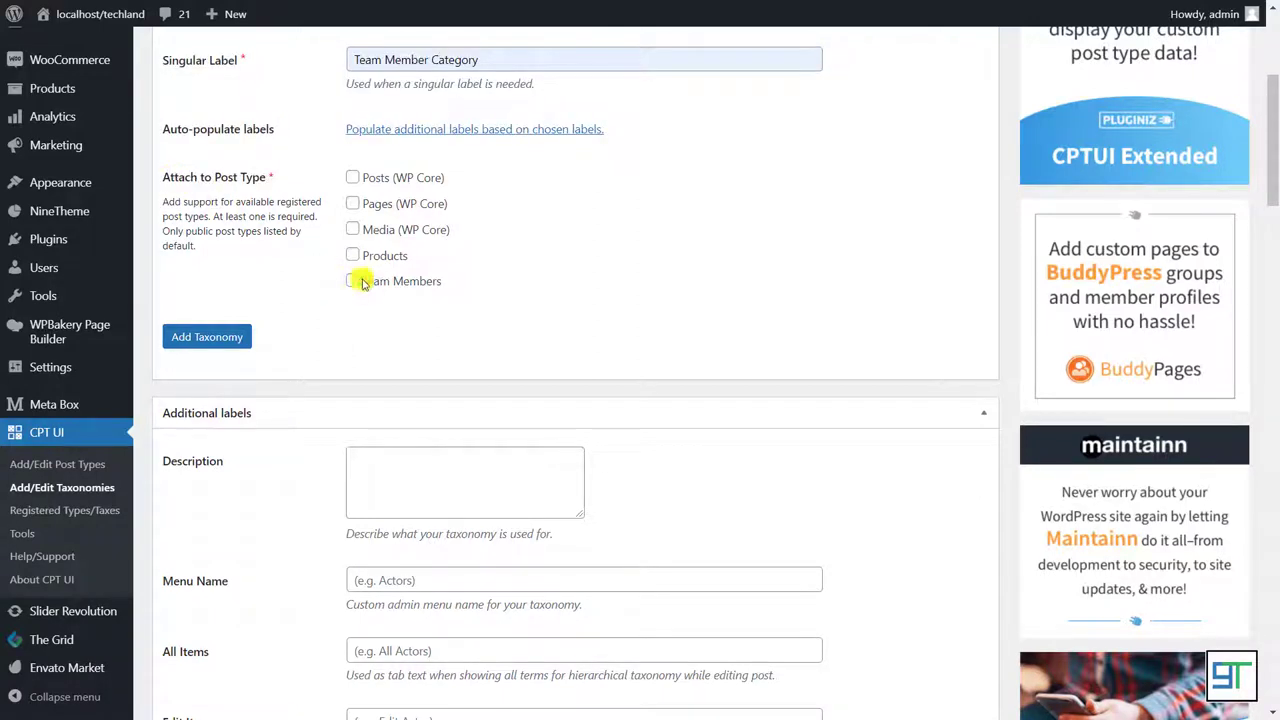
- Set the taxonomy's Menu Name label to Categories and its All Items label to All Categories
{"action": "scroll", "coordinate": [365, 305], "scroll_direction": "down", "scroll_amount": 5}
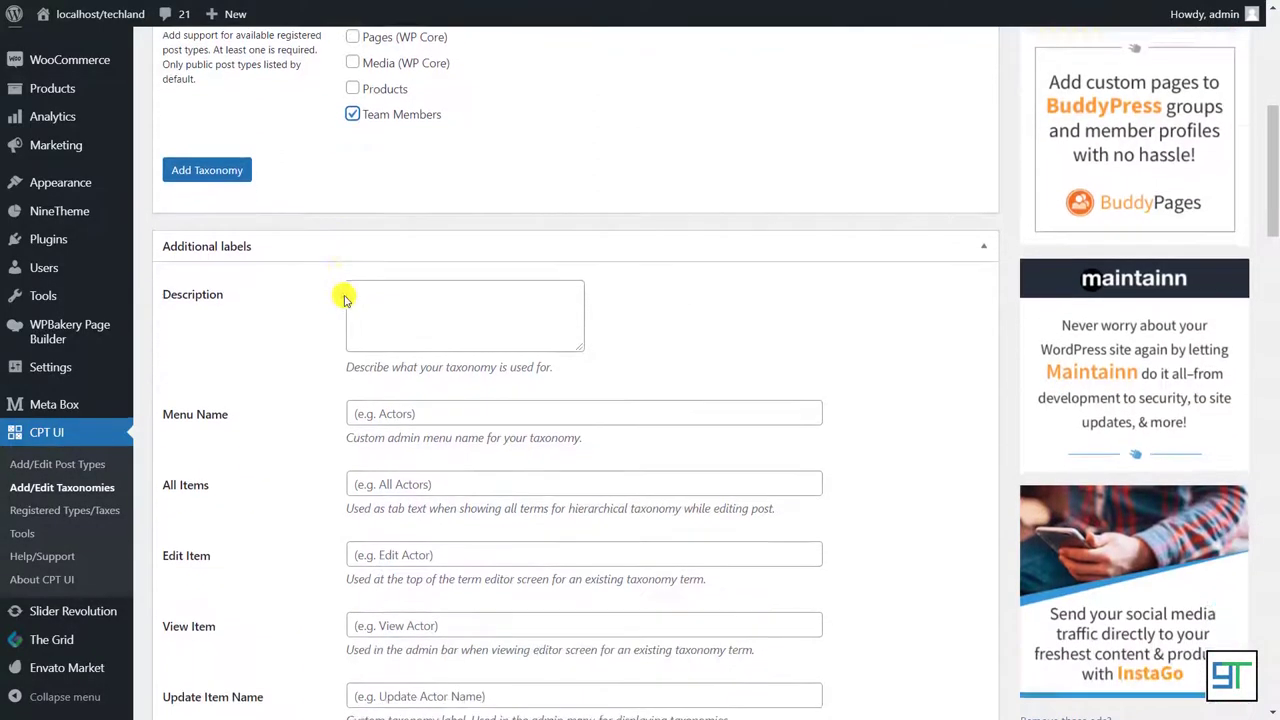
{"action": "left_click", "coordinate": [398, 325]}
{"action": "left_click", "coordinate": [380, 362]}
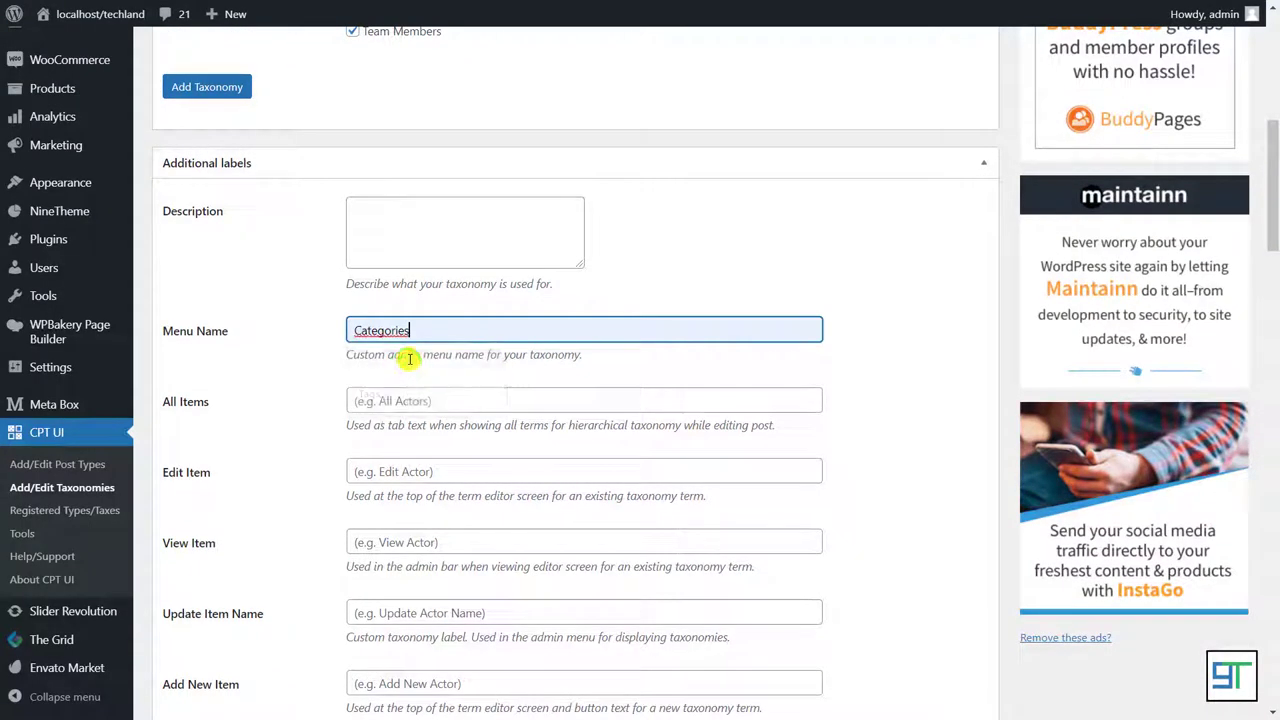
{"action": "scroll", "coordinate": [400, 340], "scroll_direction": "down", "scroll_amount": 1}
{"action": "left_click", "coordinate": [389, 317]}
{"action": "left_click", "coordinate": [390, 351]}
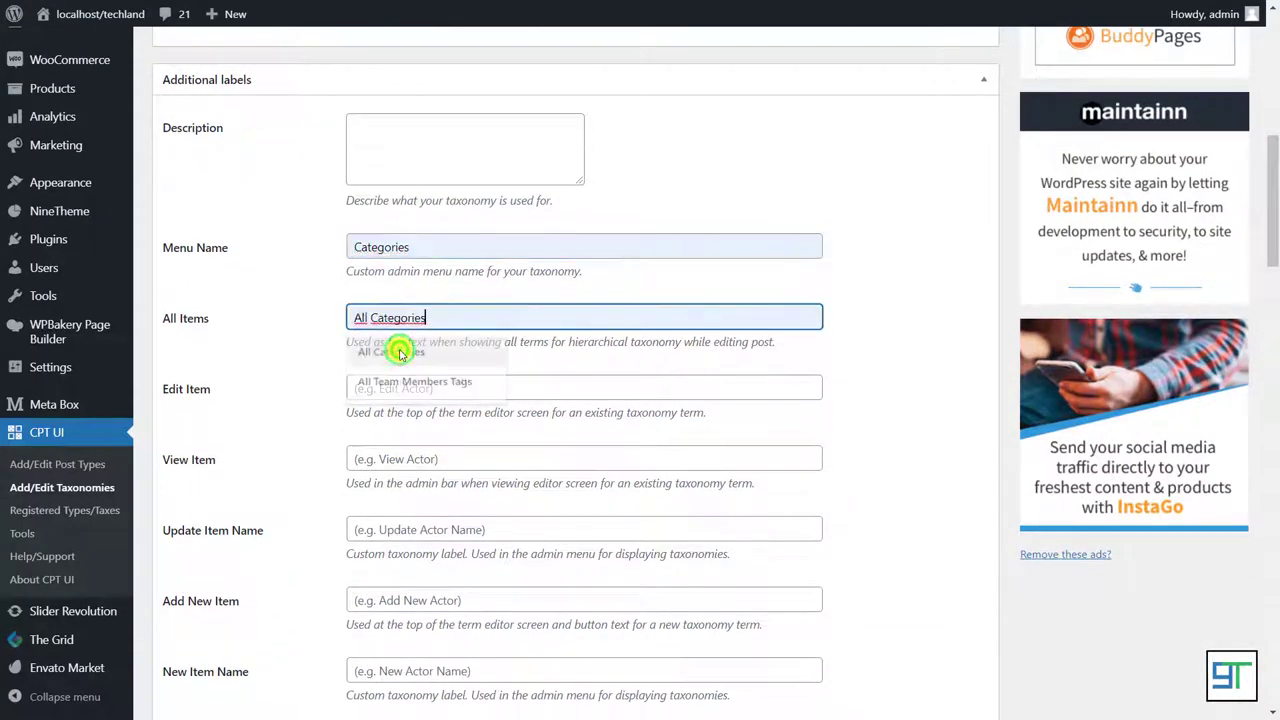
- Set the taxonomy's Edit Item label to Edit Category and its View Item label to View Category
{"action": "scroll", "coordinate": [397, 320], "scroll_direction": "down", "scroll_amount": 1}
{"action": "left_click", "coordinate": [395, 309]}
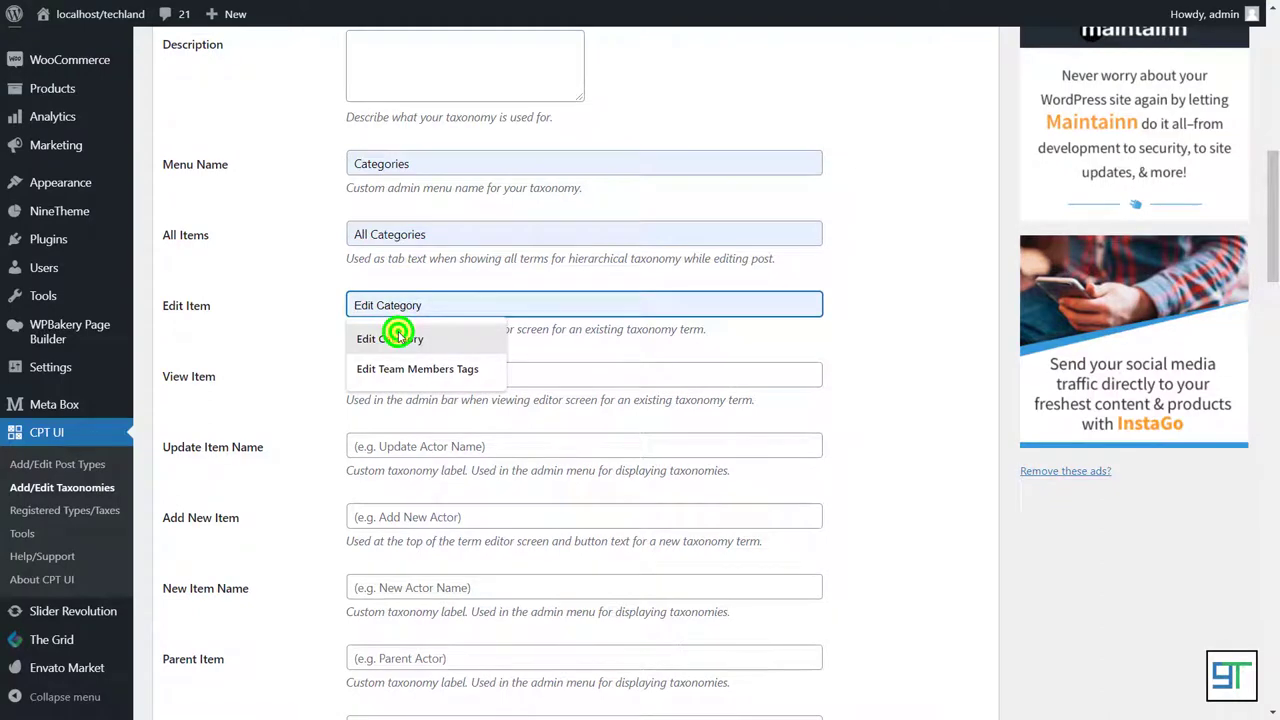
{"action": "left_click", "coordinate": [398, 337]}
{"action": "scroll", "coordinate": [388, 315], "scroll_direction": "down", "scroll_amount": 2}
{"action": "left_click", "coordinate": [391, 208]}
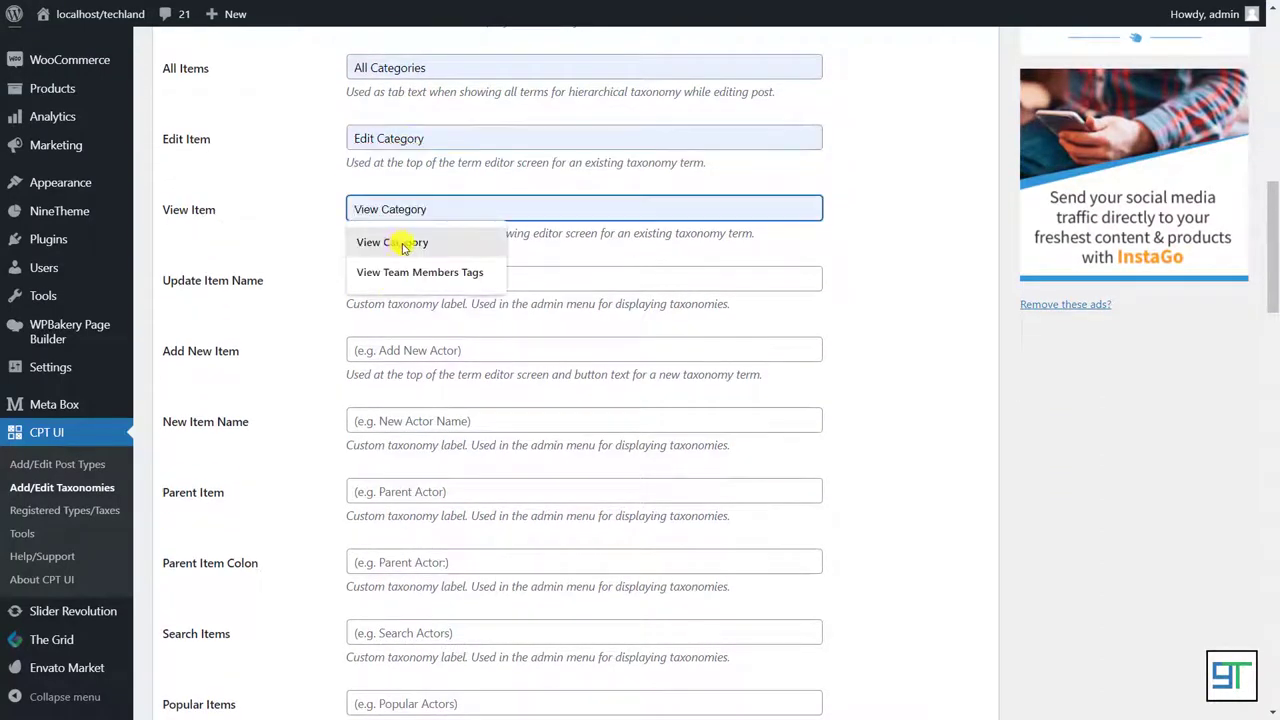
{"action": "left_click", "coordinate": [403, 247]}
- Set the taxonomy's Update Item Name label to Update Category name
{"action": "scroll", "coordinate": [366, 251], "scroll_direction": "down", "scroll_amount": 1}
{"action": "scroll", "coordinate": [400, 266], "scroll_direction": "up", "scroll_amount": 1}
{"action": "left_click", "coordinate": [398, 272]}
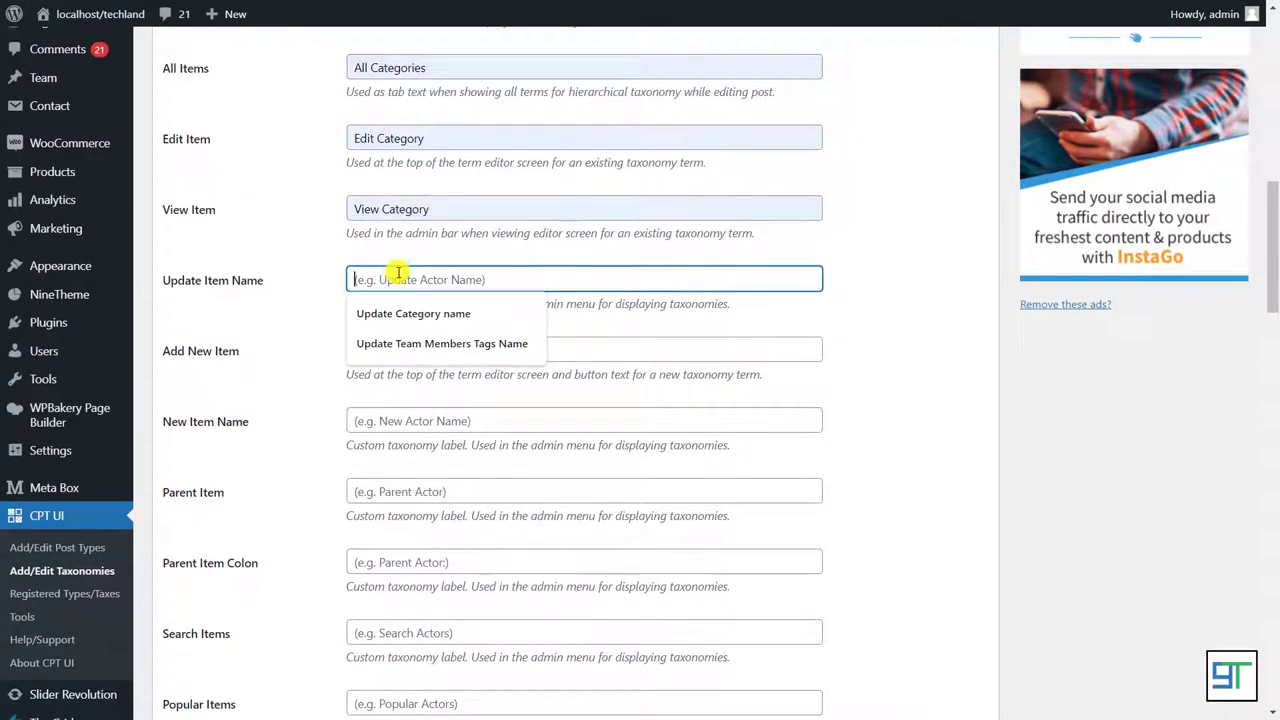
{"action": "left_click", "coordinate": [405, 313]}
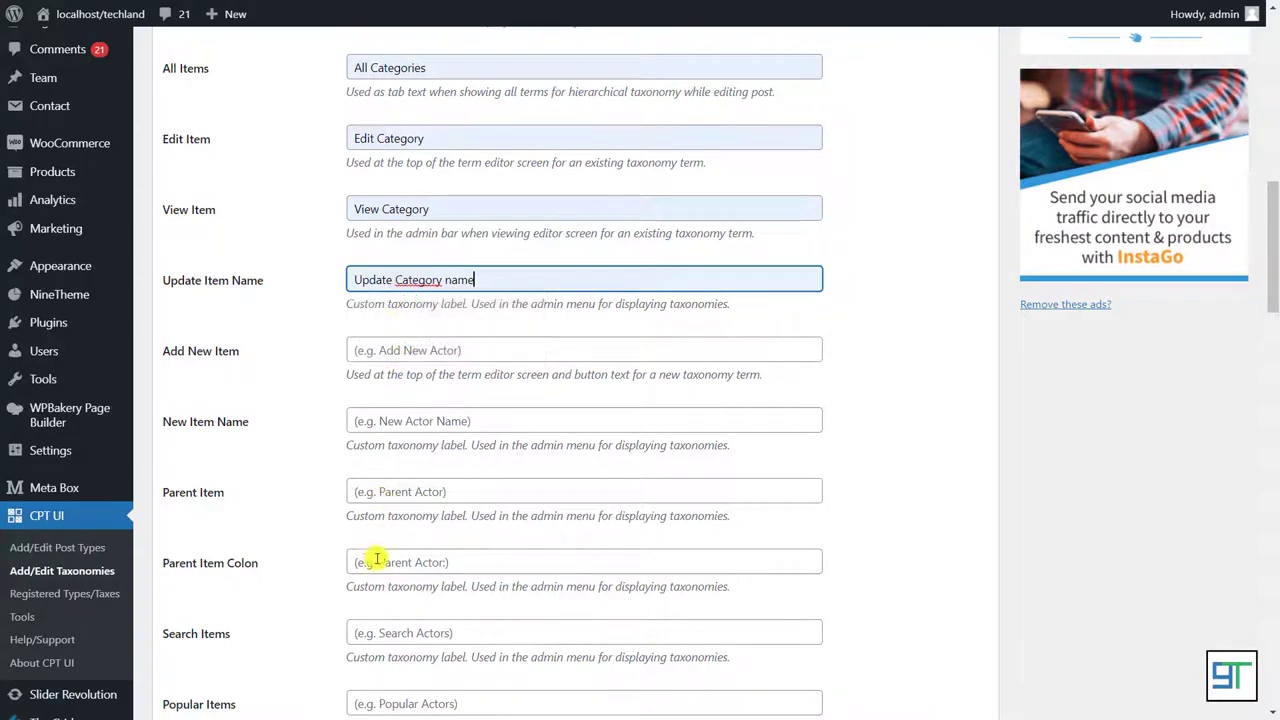
- Check that the taxonomy is attached to Team Members and add the taxonomy
{"action": "scroll", "coordinate": [714, 366], "scroll_direction": "up", "scroll_amount": 9}
{"action": "left_click", "coordinate": [360, 448]}
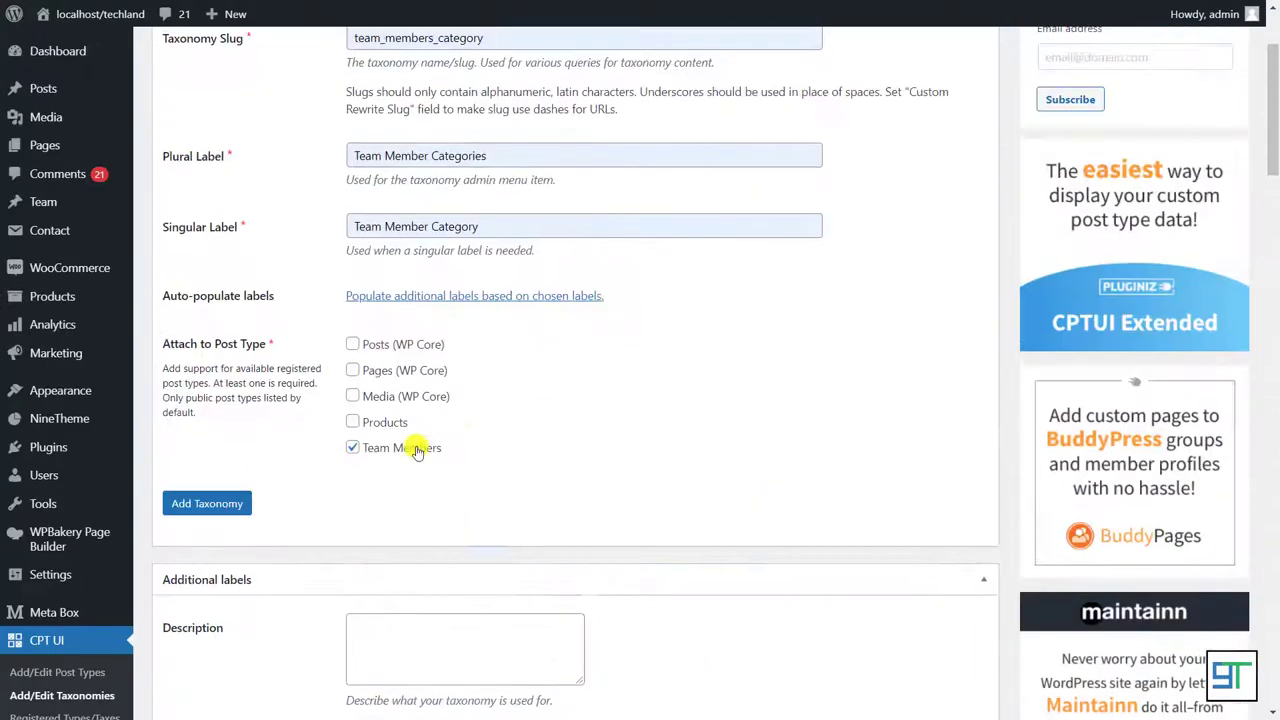
{"action": "left_click", "coordinate": [226, 508]}
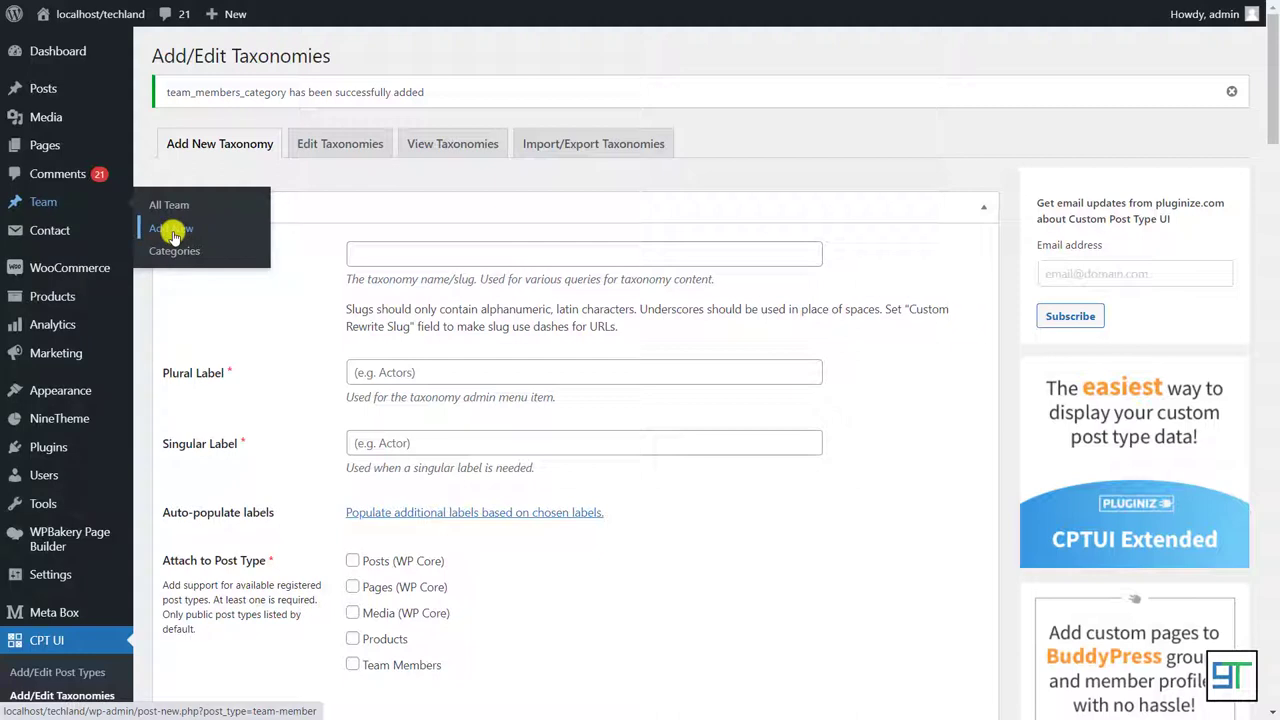
- Create a new Team entry with the title Item1
{"action": "left_click", "coordinate": [172, 230]}
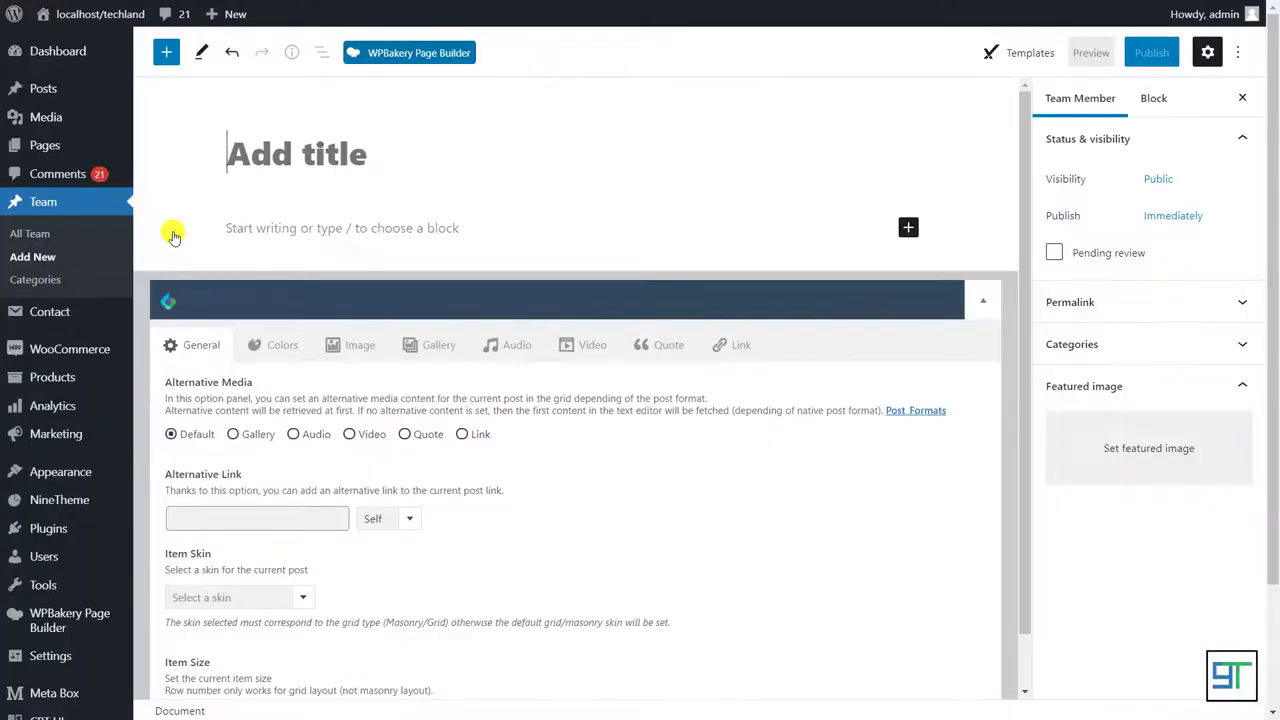
{"action": "type", "text": "Item1"}
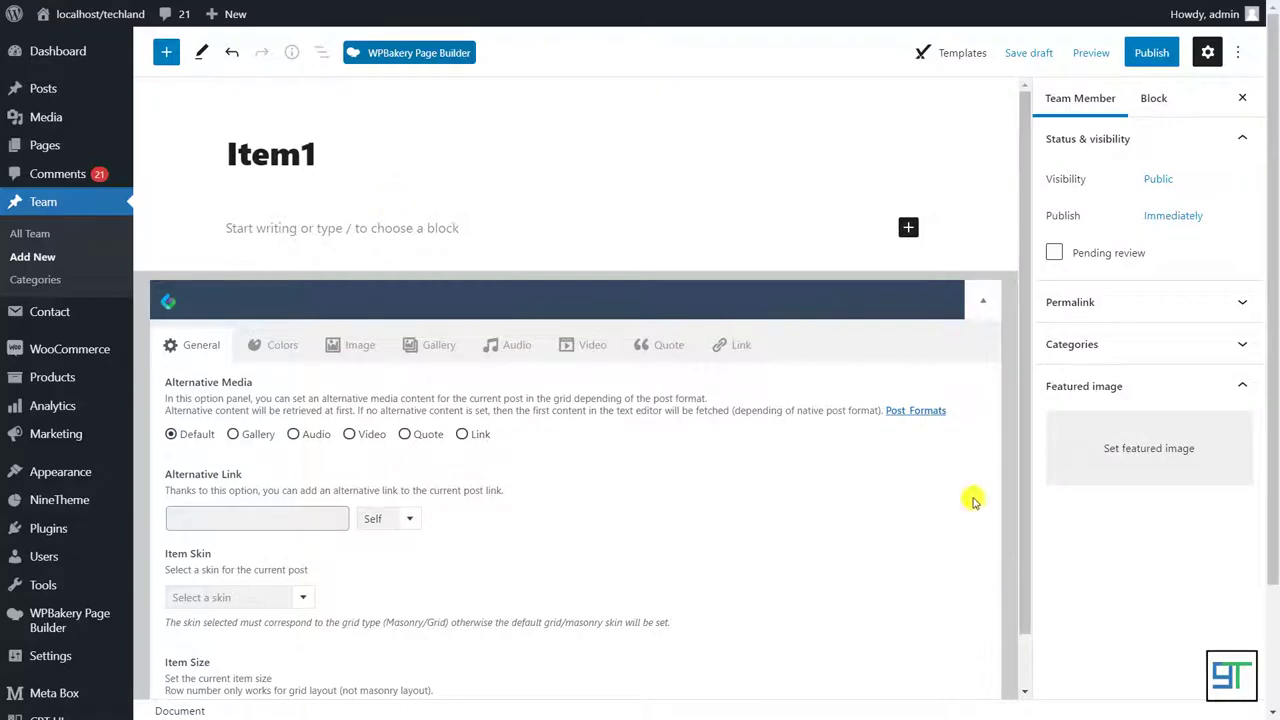
- Set 3-vertical.jpg from the media library as Item1's featured image and publish the entry
{"action": "left_click", "coordinate": [1186, 455]}
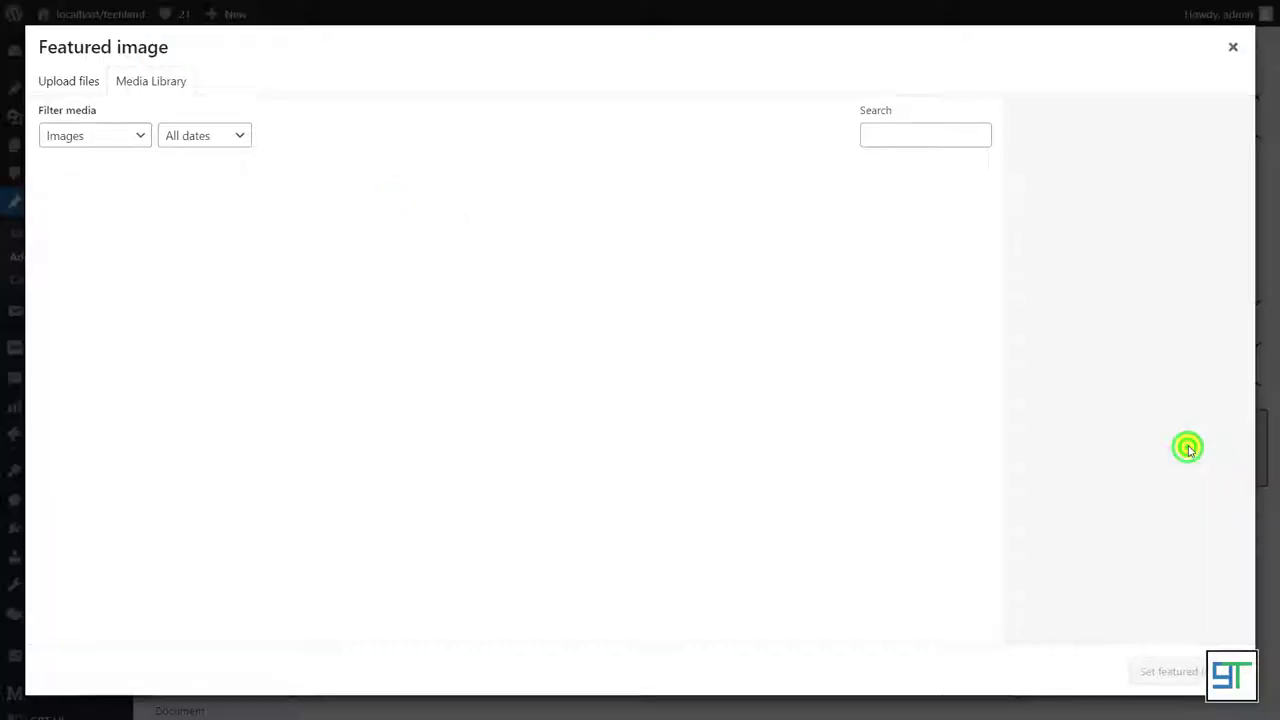
{"action": "scroll", "coordinate": [505, 360], "scroll_direction": "down", "scroll_amount": 10}
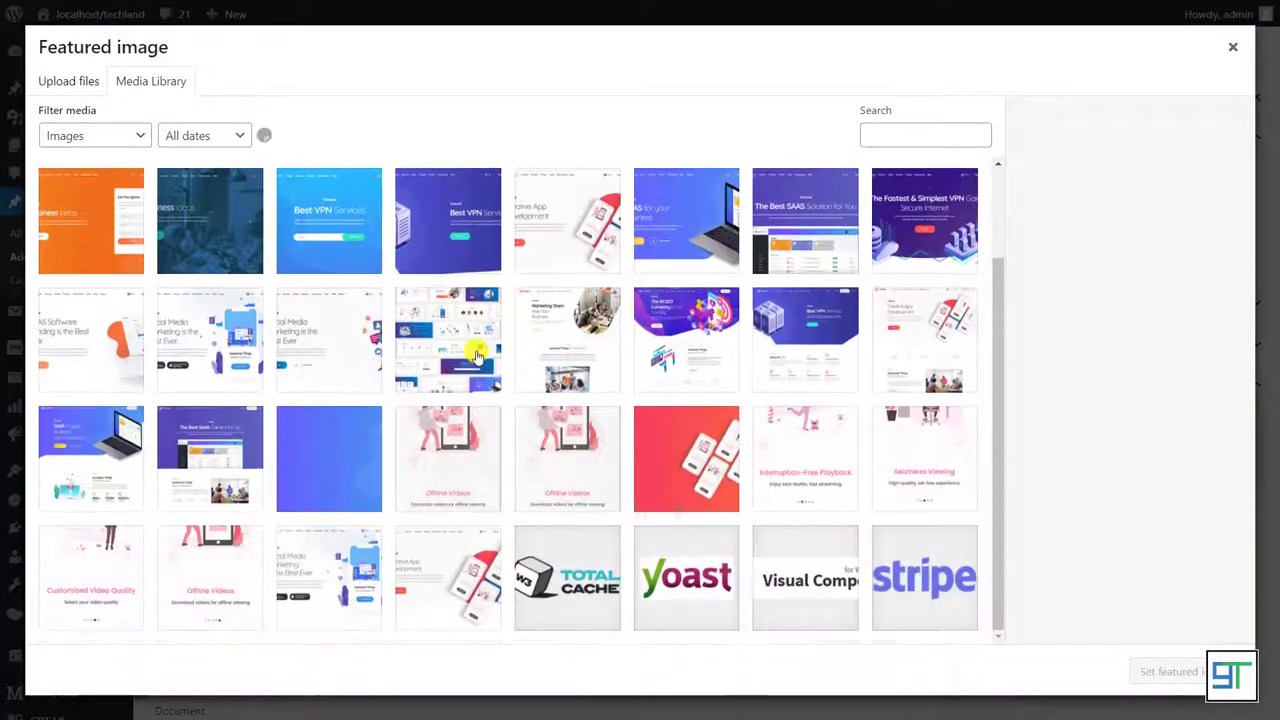
{"action": "scroll", "coordinate": [510, 364], "scroll_direction": "down", "scroll_amount": 10}
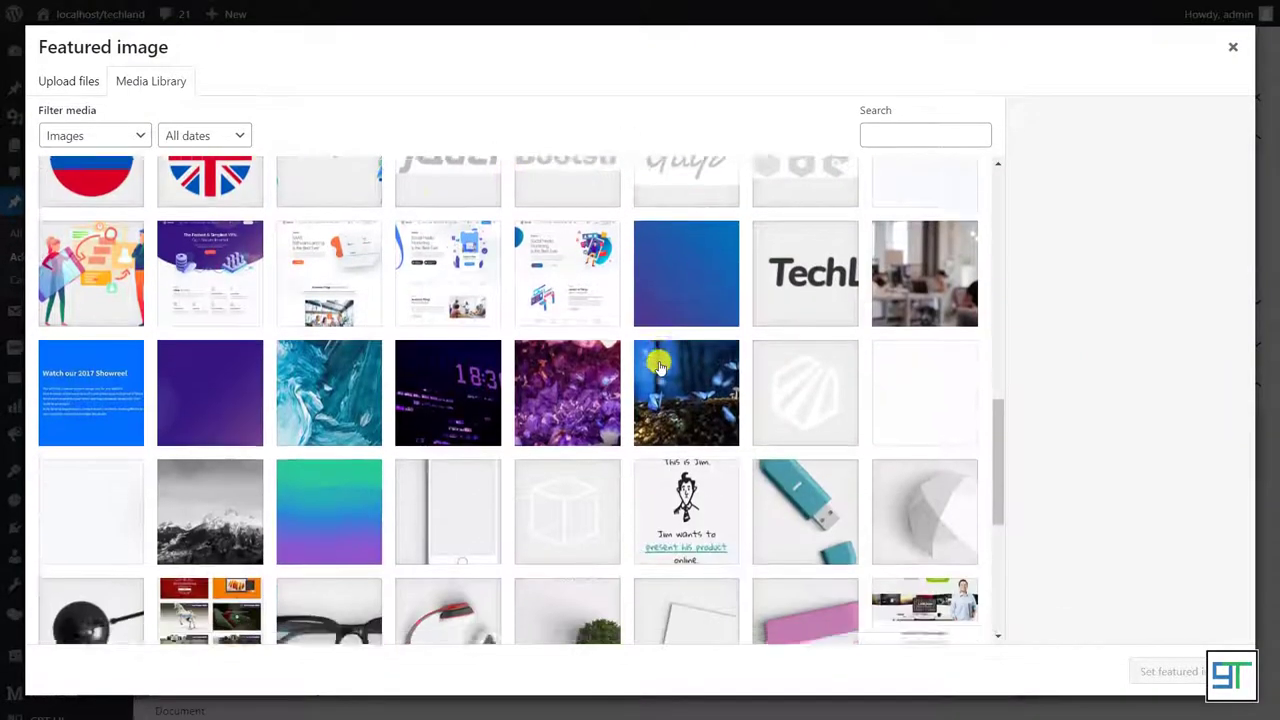
{"action": "scroll", "coordinate": [617, 355], "scroll_direction": "down", "scroll_amount": 1}
{"action": "scroll", "coordinate": [617, 355], "scroll_direction": "up", "scroll_amount": 2}
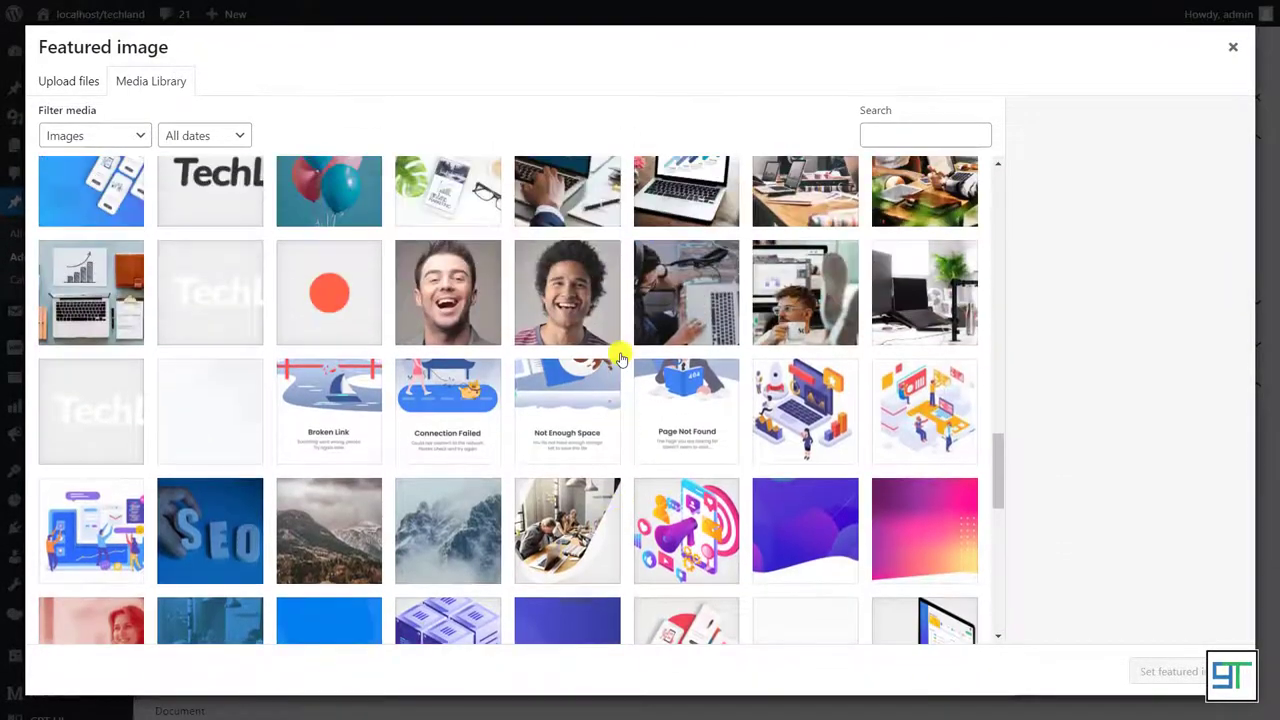
{"action": "scroll", "coordinate": [660, 290], "scroll_direction": "down", "scroll_amount": 1}
{"action": "left_click", "coordinate": [703, 234]}
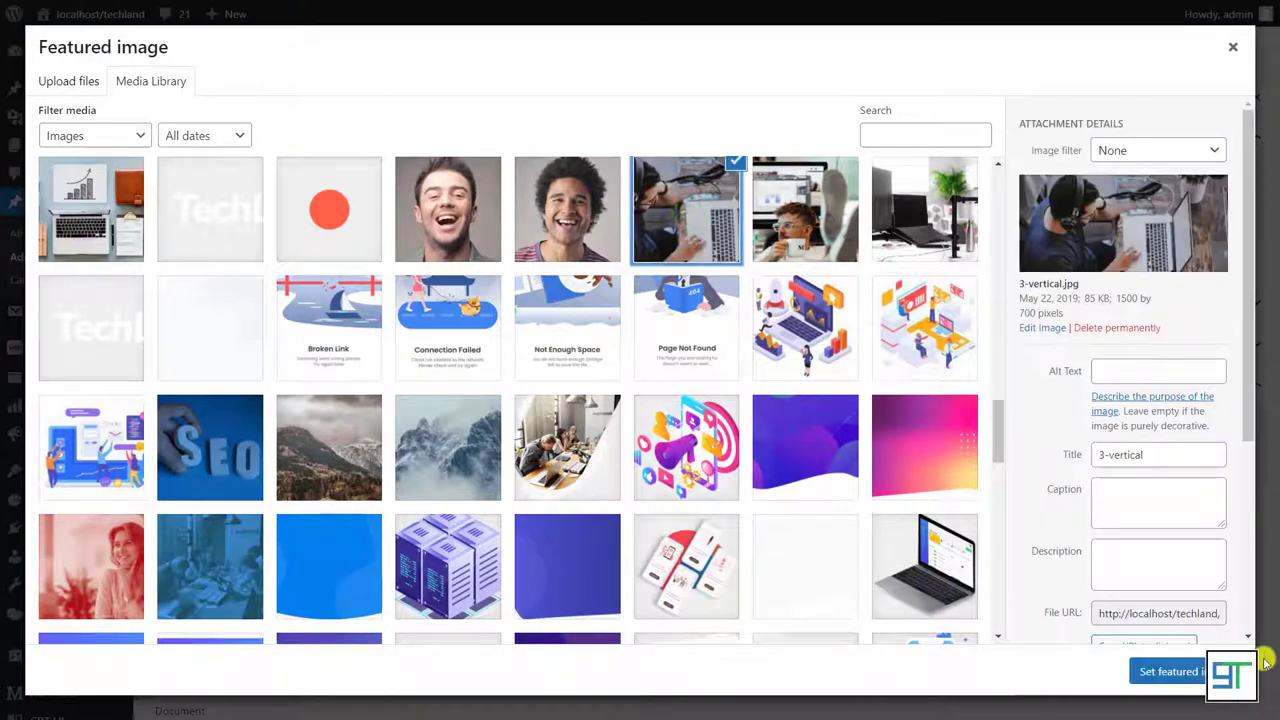
{"action": "left_click", "coordinate": [1197, 671]}
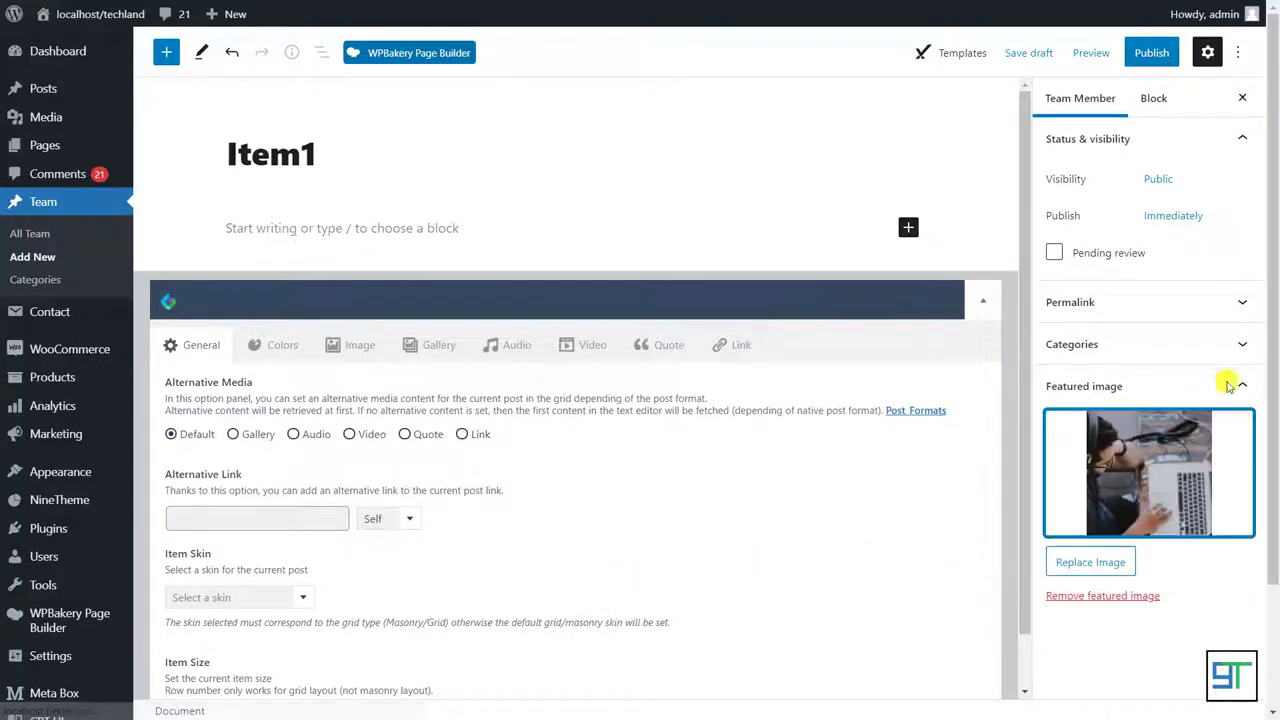
{"action": "left_click", "coordinate": [1152, 50]}
{"action": "left_click", "coordinate": [1097, 53]}
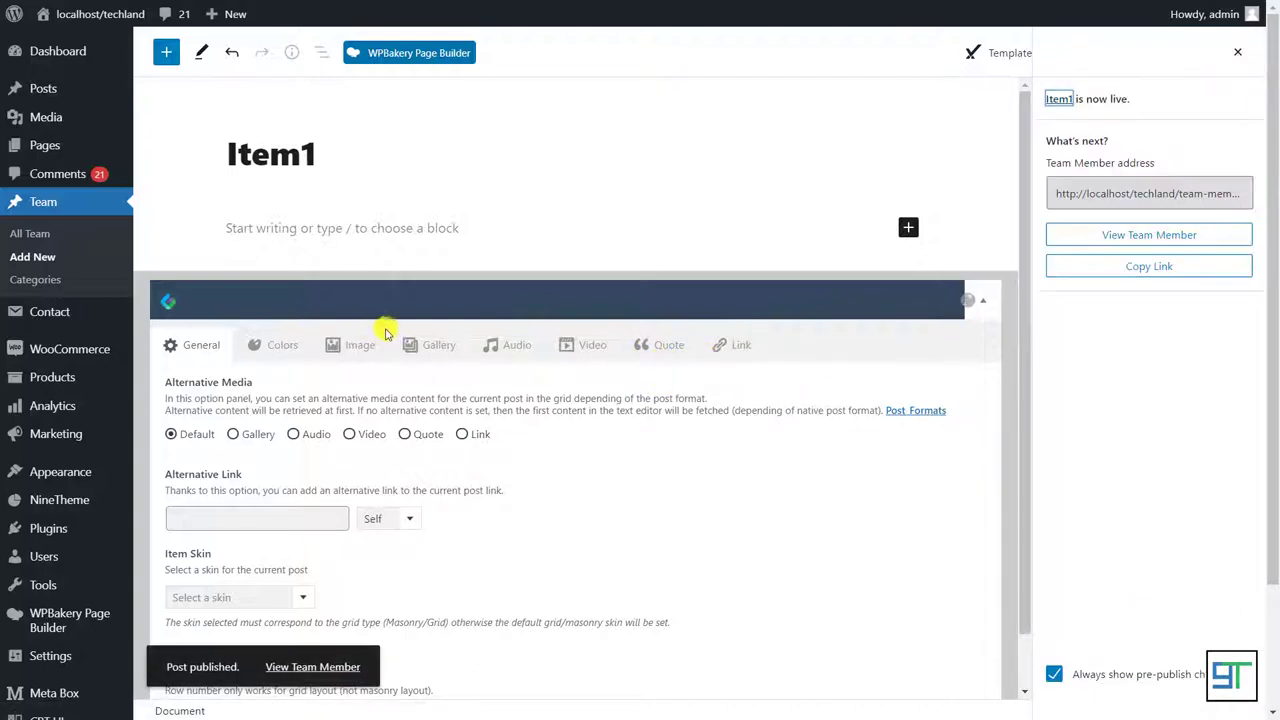
- Publish a new Team entry titled Item2, using the photo of the man holding a mug as its featured image
{"action": "left_click", "coordinate": [33, 258]}
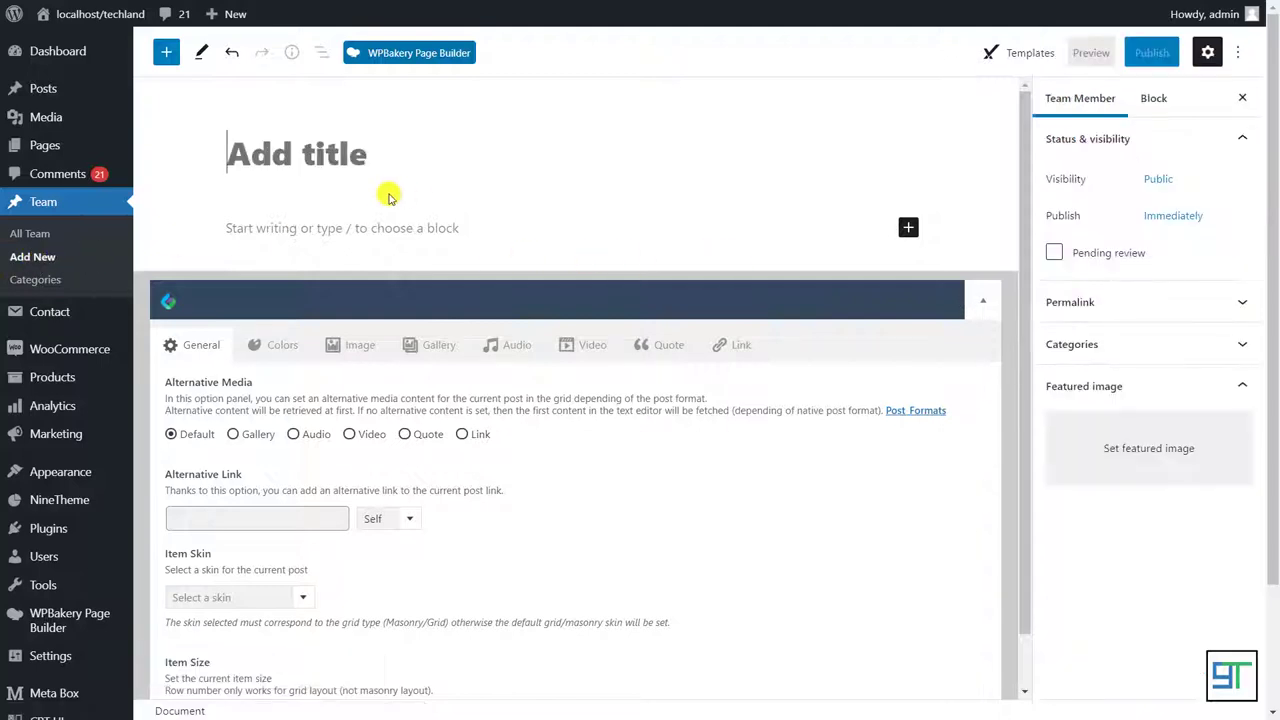
{"action": "type", "text": "Item2"}
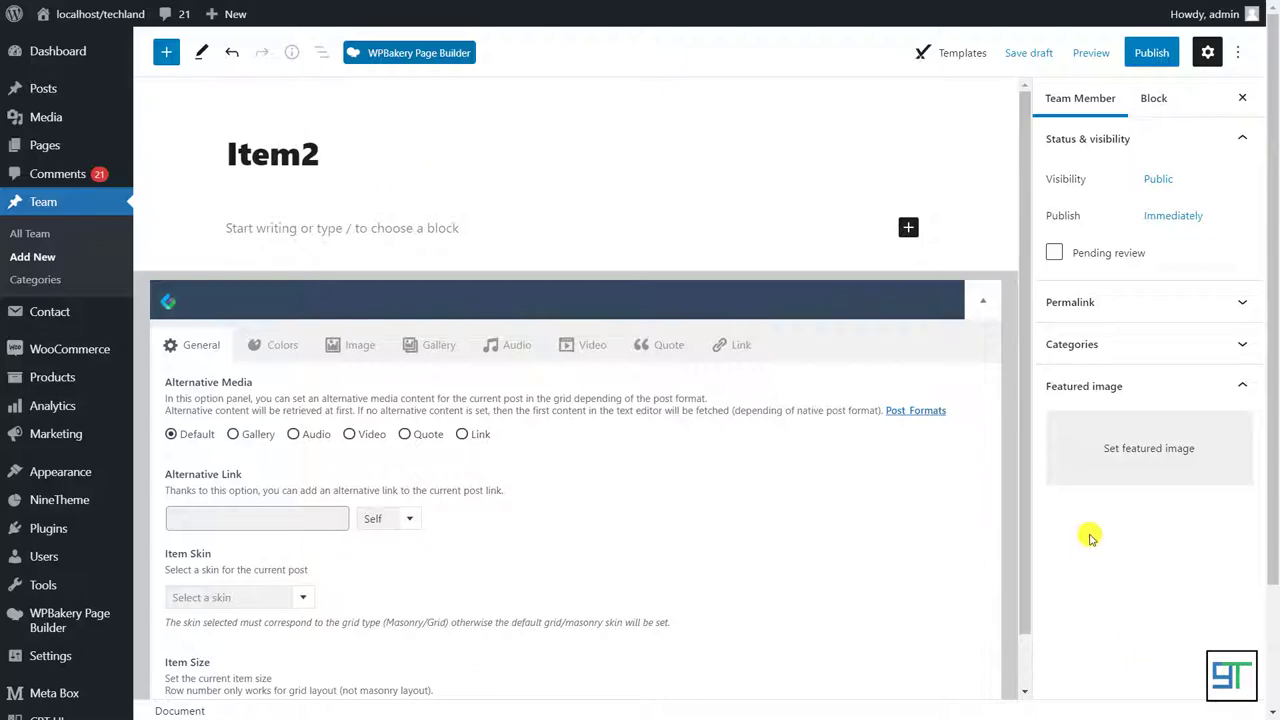
{"action": "left_click", "coordinate": [1123, 449]}
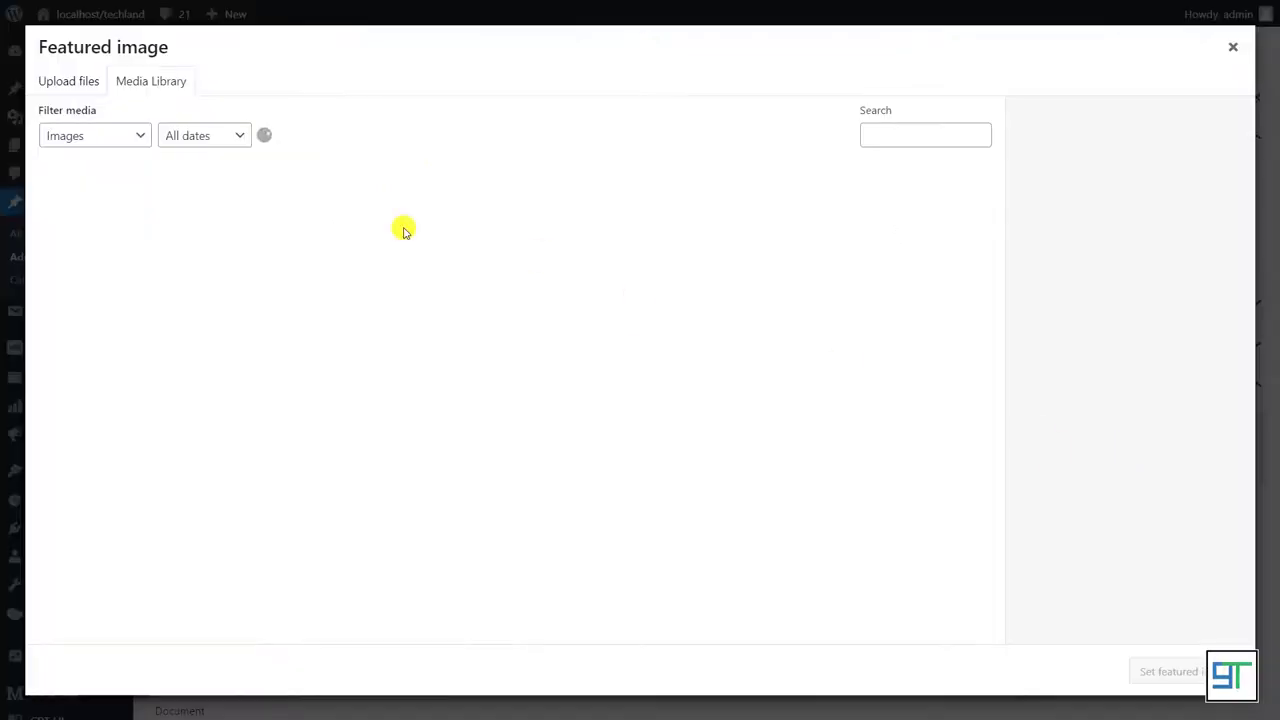
{"action": "scroll", "coordinate": [565, 300], "scroll_direction": "down", "scroll_amount": 2}
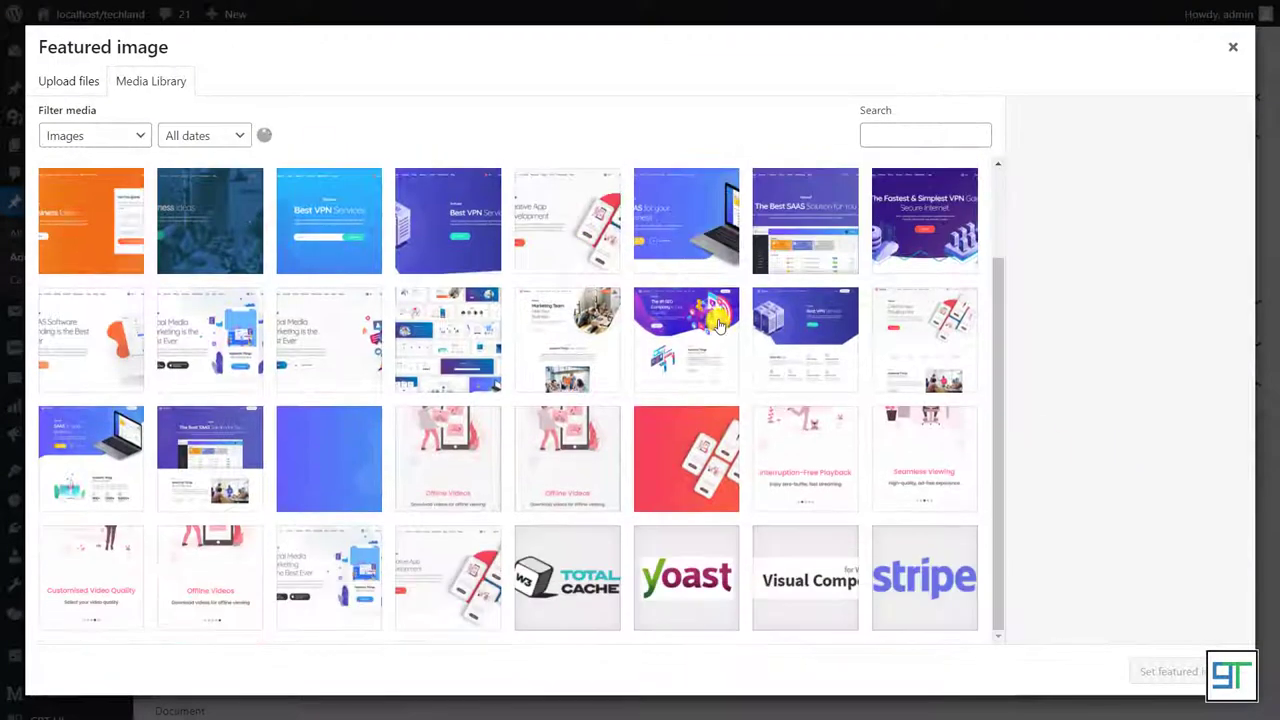
{"action": "scroll", "coordinate": [644, 462], "scroll_direction": "down", "scroll_amount": 10}
{"action": "scroll", "coordinate": [644, 462], "scroll_direction": "down", "scroll_amount": 10}
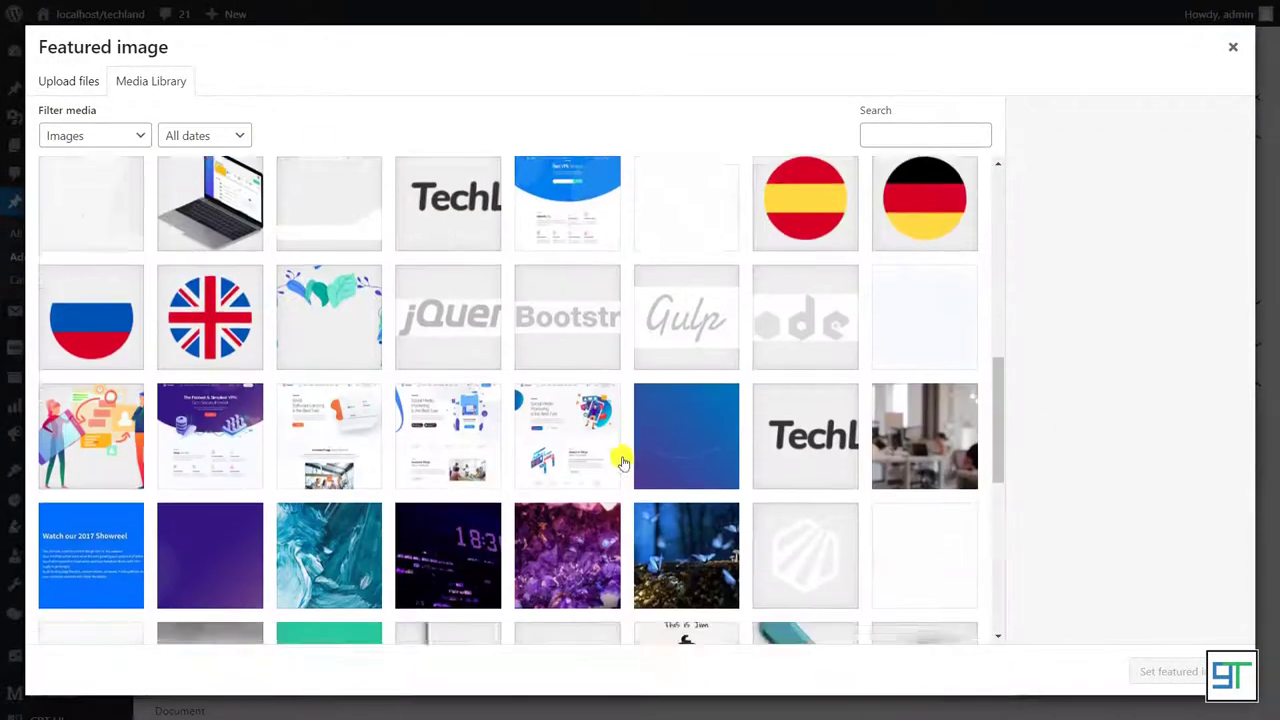
{"action": "scroll", "coordinate": [686, 403], "scroll_direction": "down", "scroll_amount": 2}
{"action": "scroll", "coordinate": [690, 432], "scroll_direction": "up", "scroll_amount": 2}
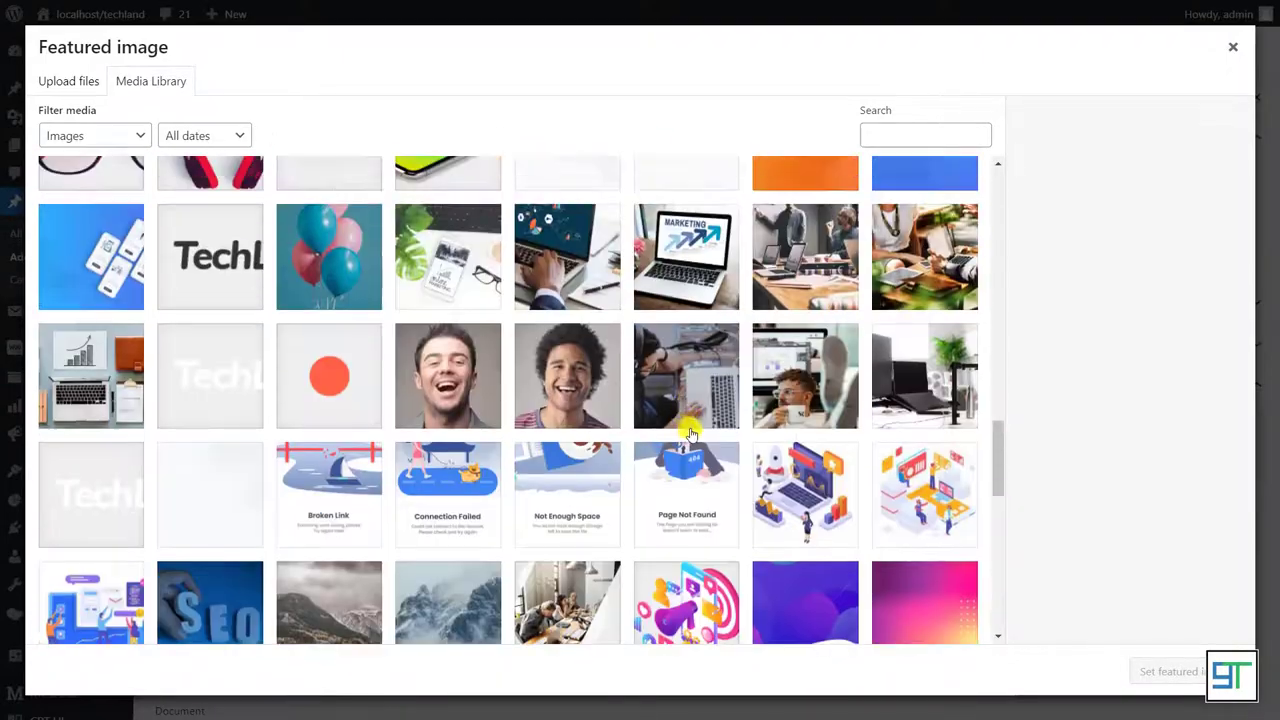
{"action": "left_click", "coordinate": [812, 366]}
{"action": "left_click", "coordinate": [1180, 670]}
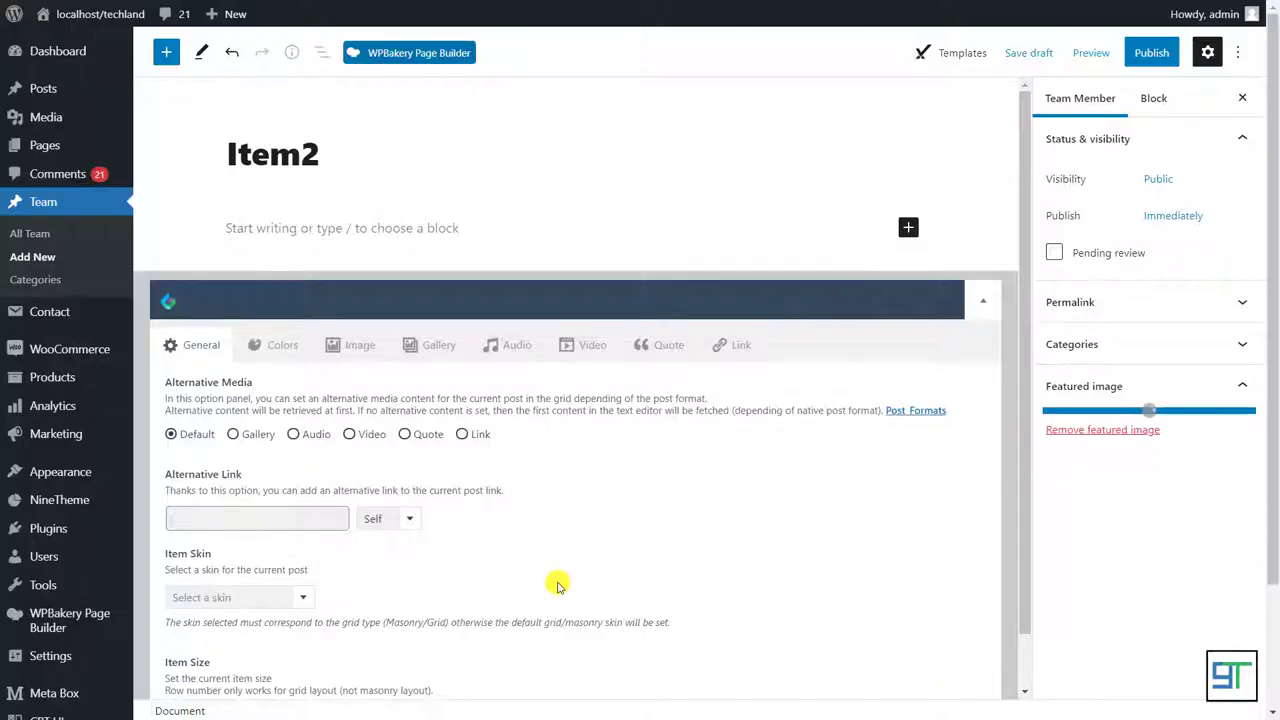
{"action": "left_click", "coordinate": [1150, 51]}
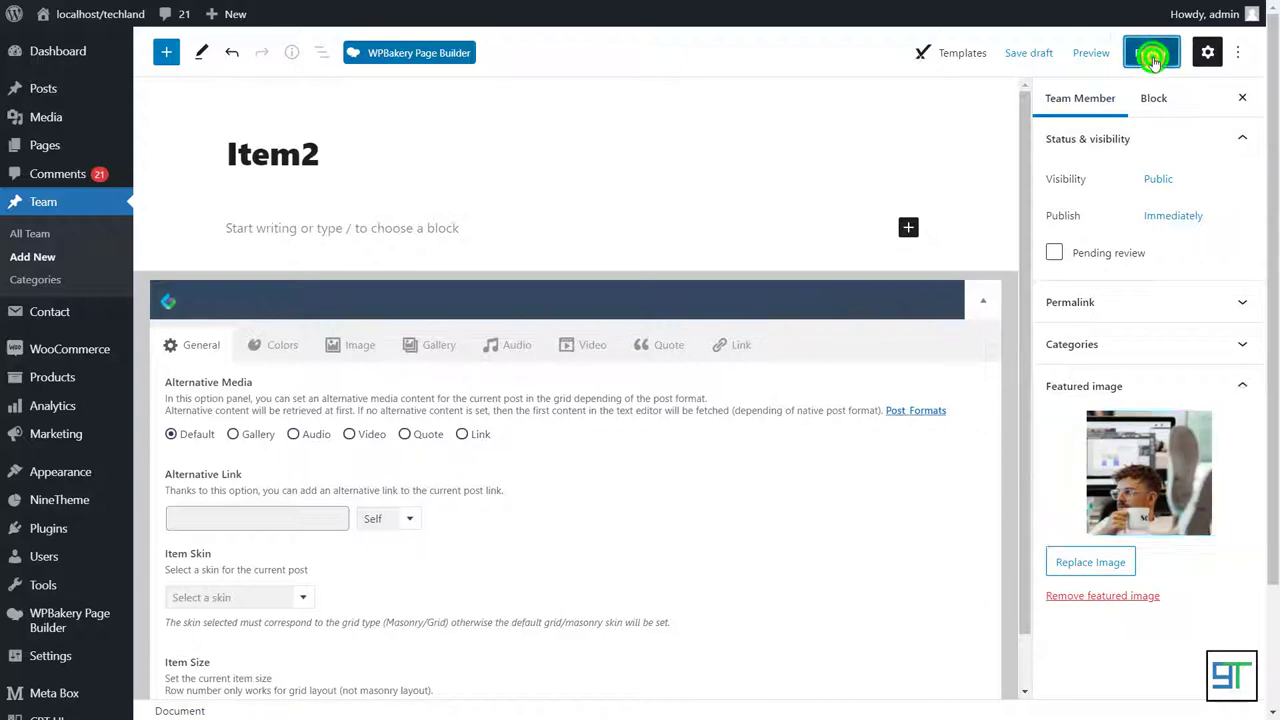
{"action": "left_click", "coordinate": [1100, 56]}
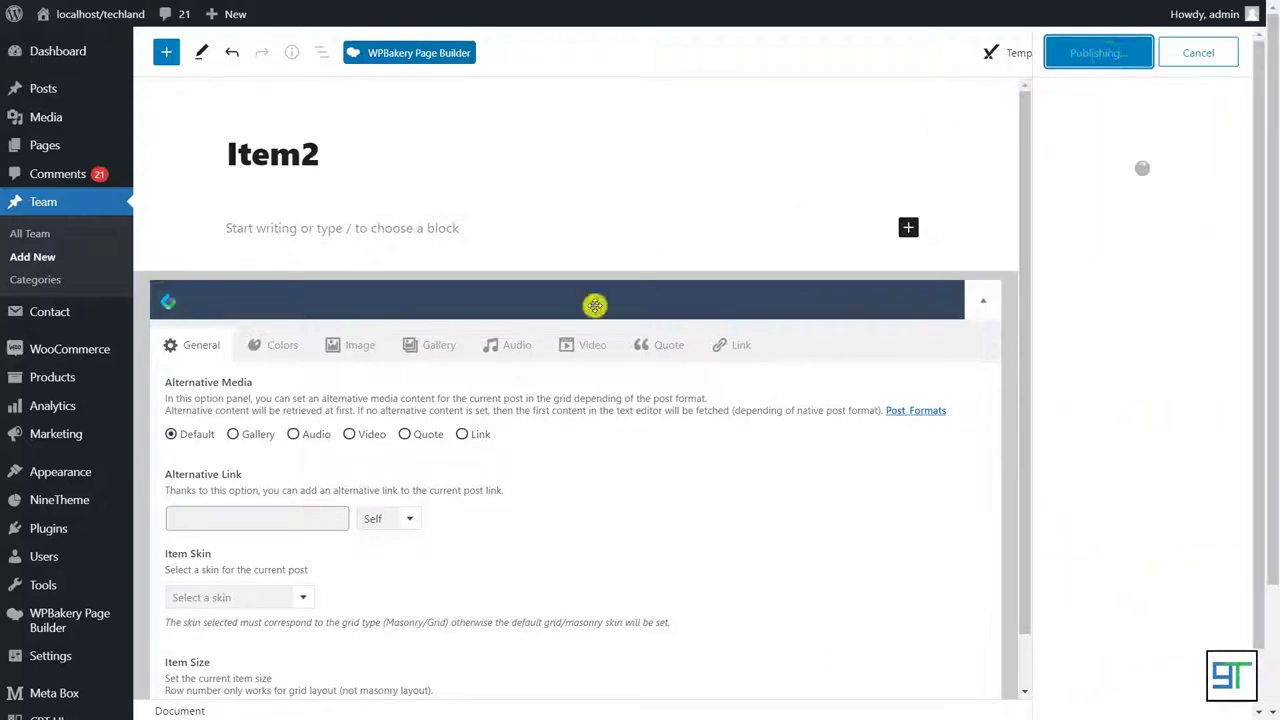
- Publish a new Team entry titled Item3, using adults-analysis-brainstorming-1661004.jpg as its featured image
{"action": "left_click", "coordinate": [33, 258]}
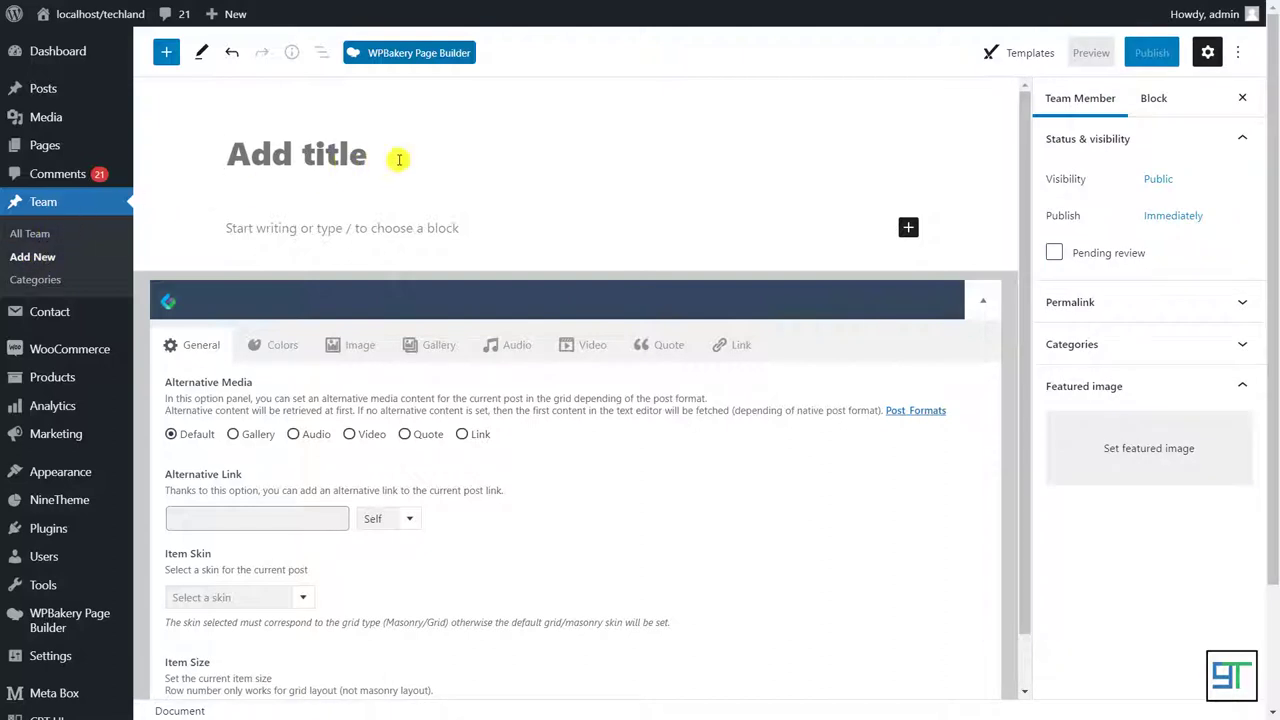
{"action": "type", "text": "Item3"}
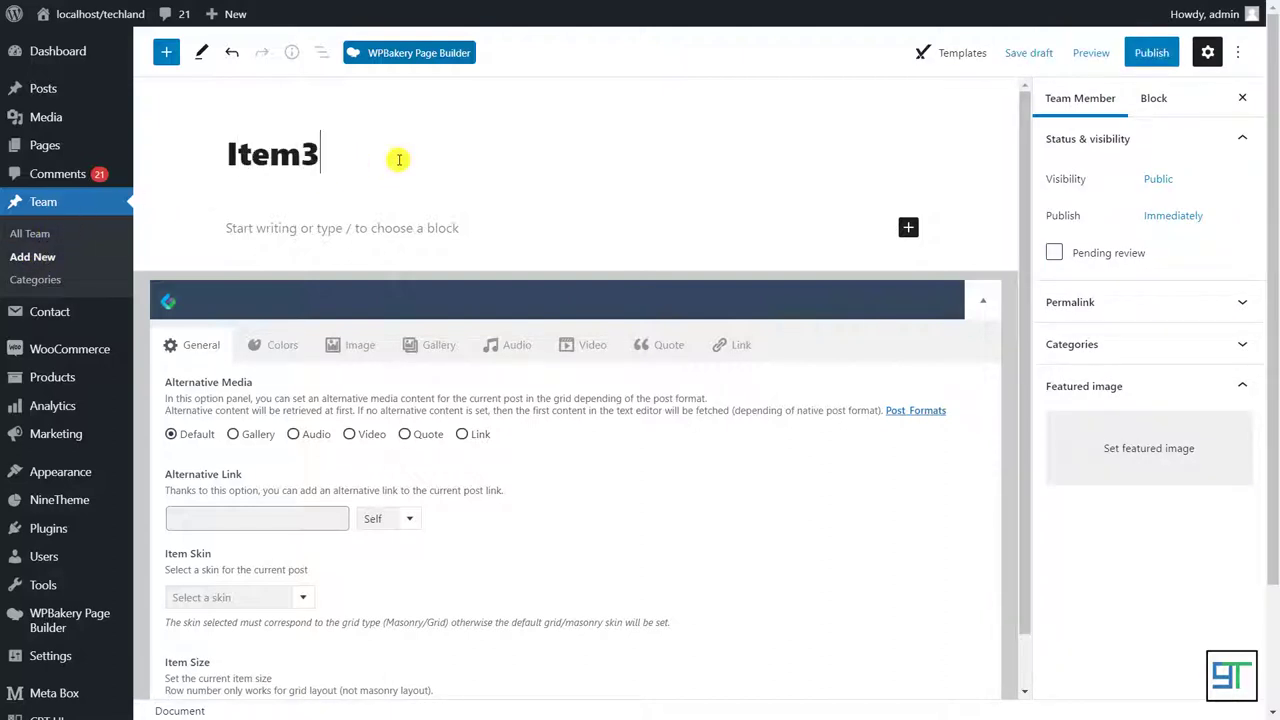
{"action": "left_click", "coordinate": [1190, 430]}
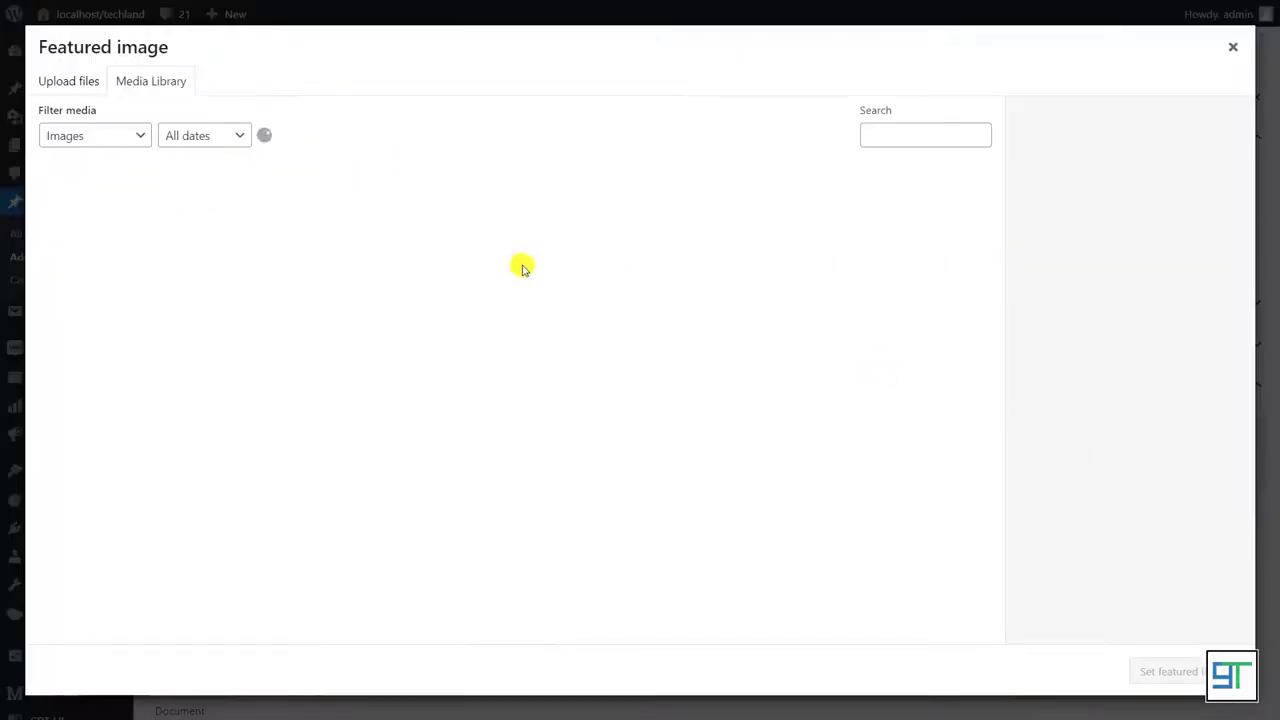
{"action": "scroll", "coordinate": [803, 410], "scroll_direction": "down", "scroll_amount": 10}
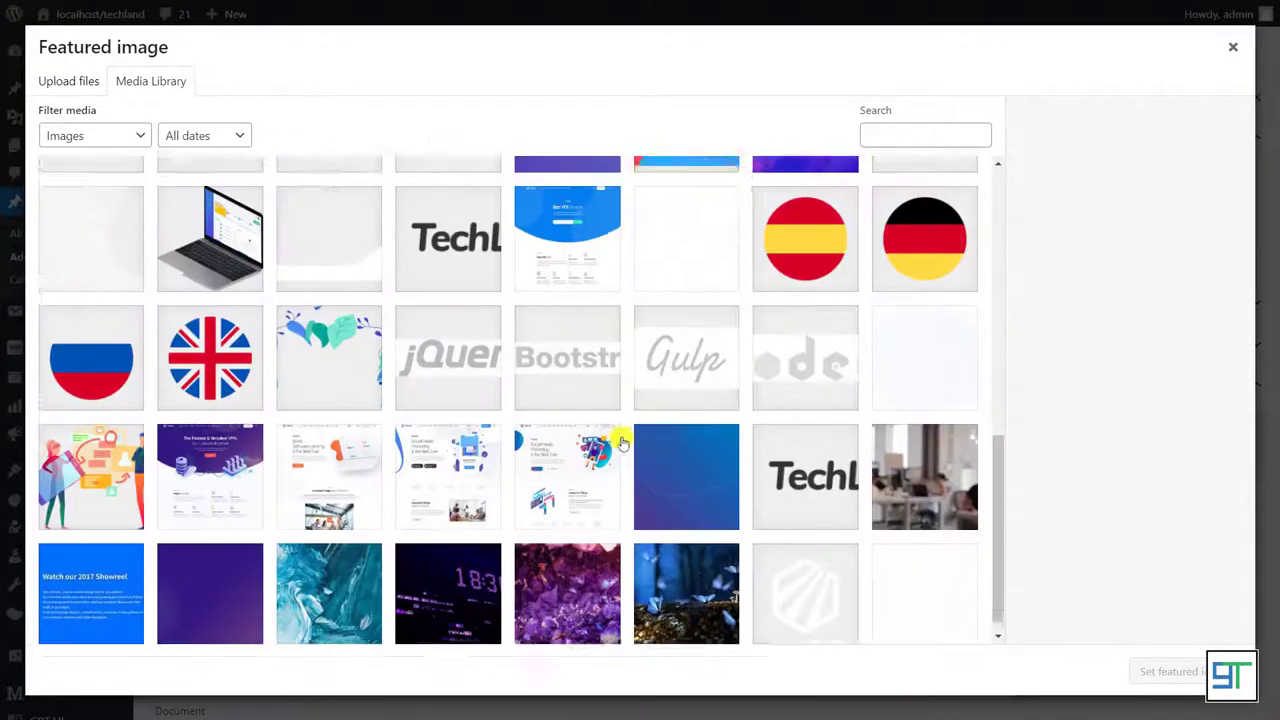
{"action": "scroll", "coordinate": [785, 532], "scroll_direction": "down", "scroll_amount": 5}
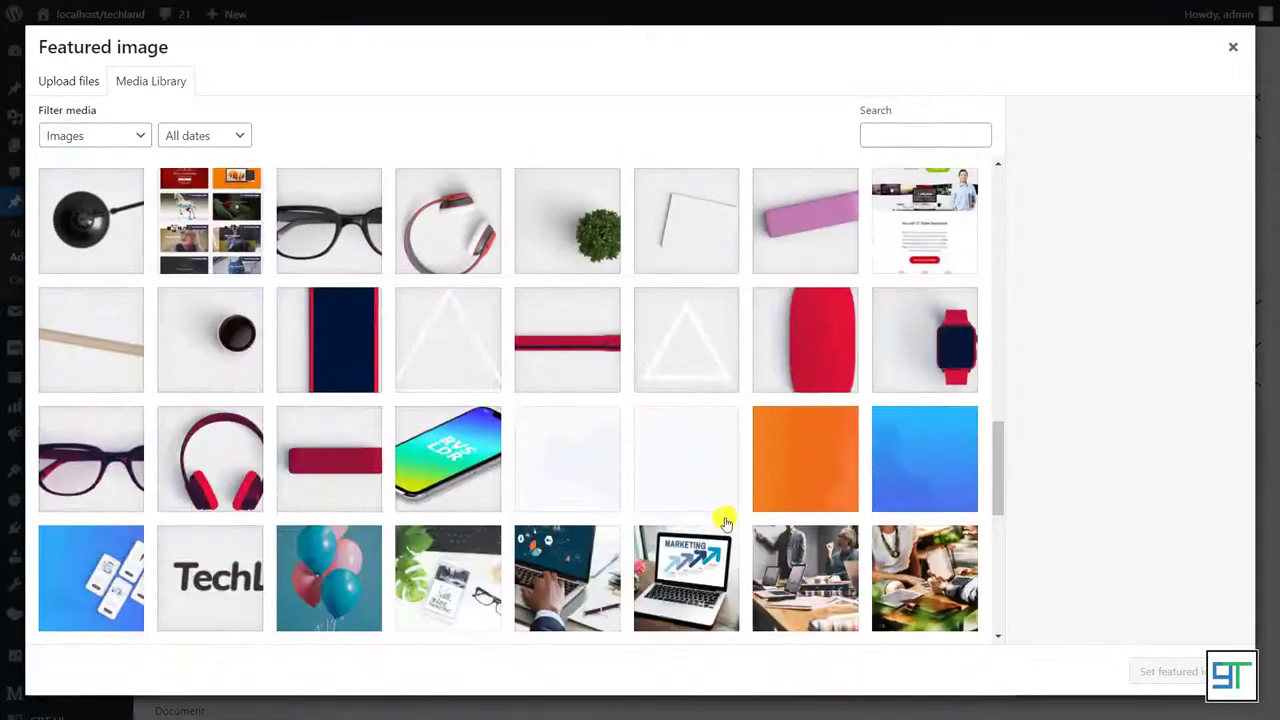
{"action": "scroll", "coordinate": [837, 612], "scroll_direction": "down", "scroll_amount": 3}
{"action": "left_click", "coordinate": [805, 410]}
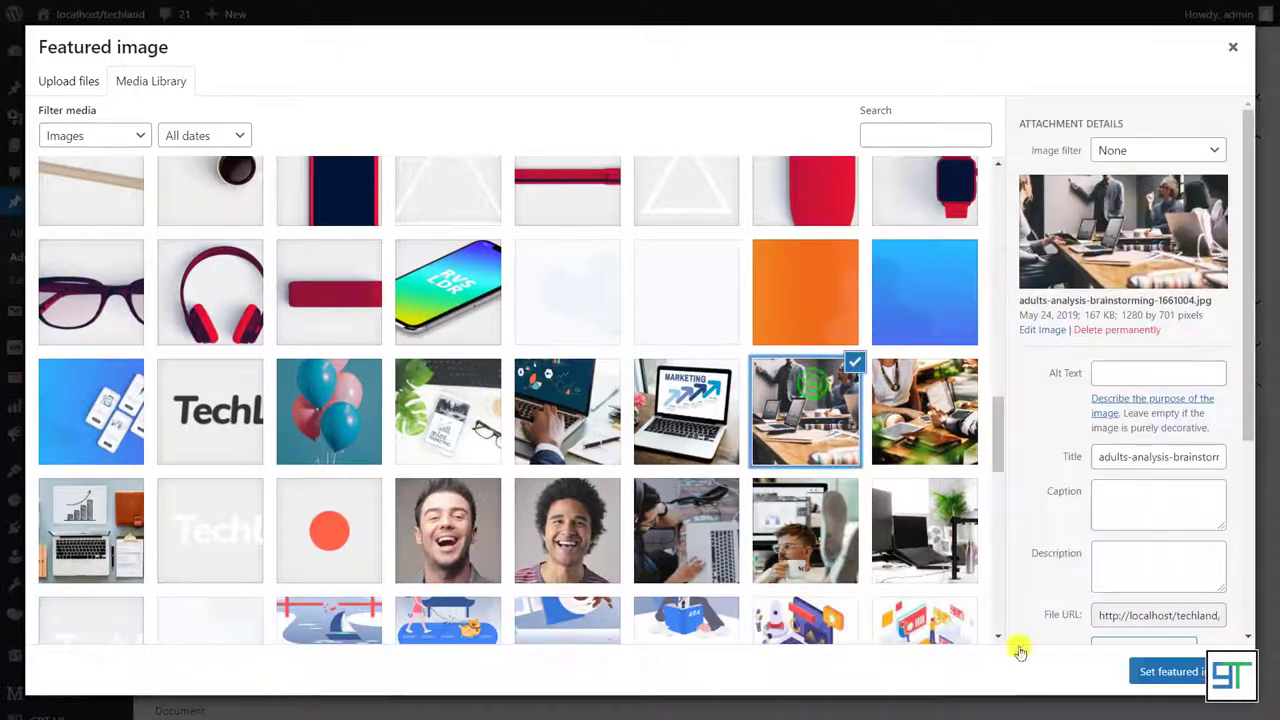
{"action": "left_click", "coordinate": [1170, 671]}
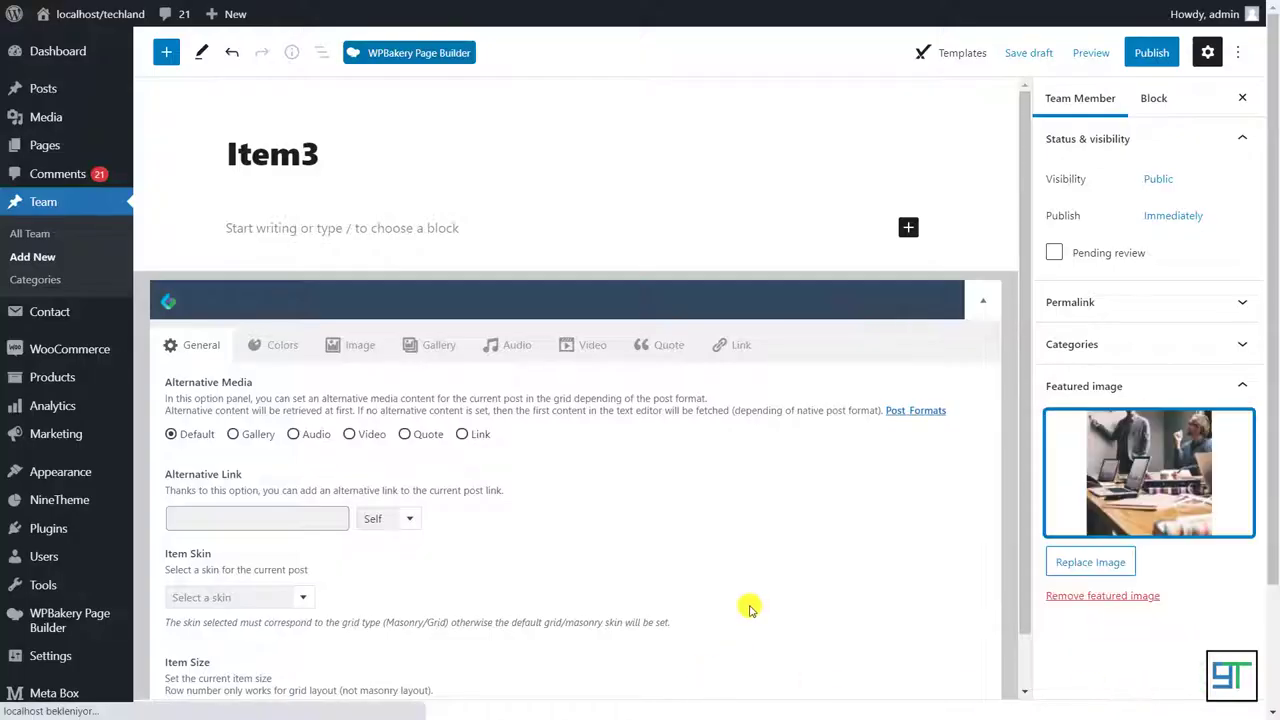
{"action": "left_click", "coordinate": [1150, 52]}
{"action": "left_click", "coordinate": [1075, 52]}
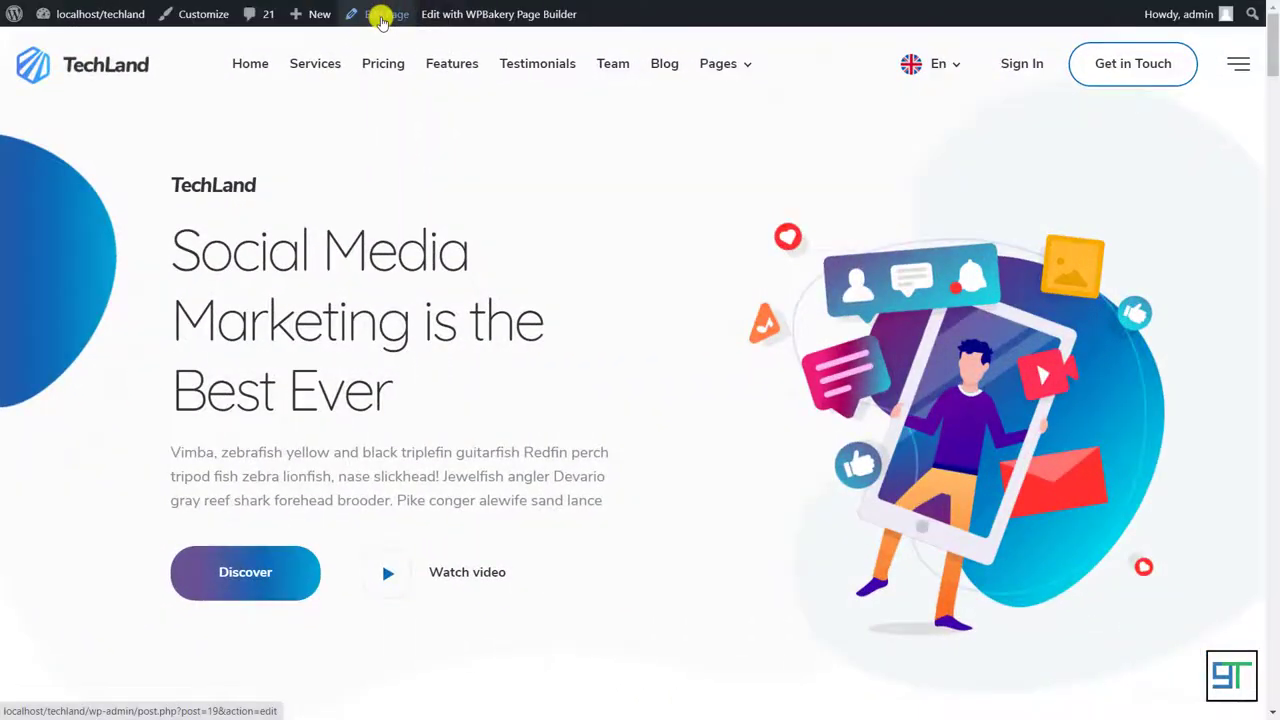
- Open the Home page for editing and add a Post Grid element below the contact section
{"action": "left_click", "coordinate": [381, 18]}
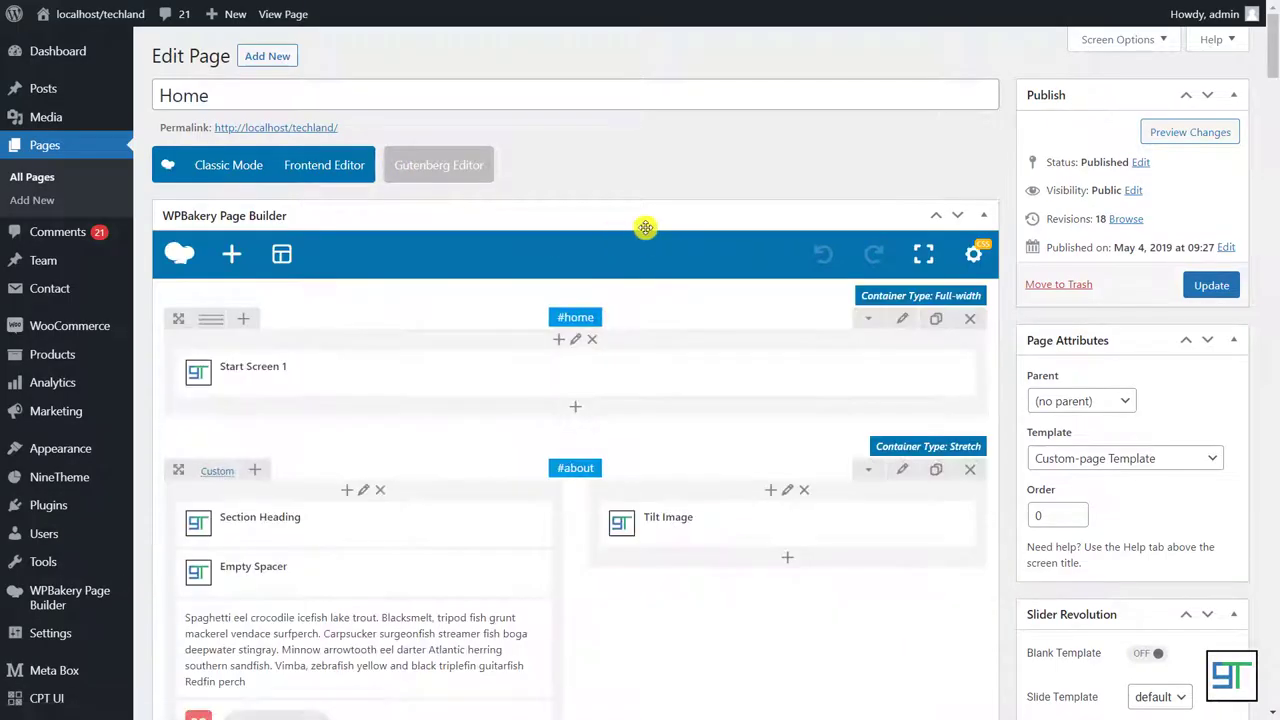
{"action": "scroll", "coordinate": [645, 232], "scroll_direction": "down", "scroll_amount": 2}
{"action": "scroll", "coordinate": [645, 232], "scroll_direction": "down", "scroll_amount": 15}
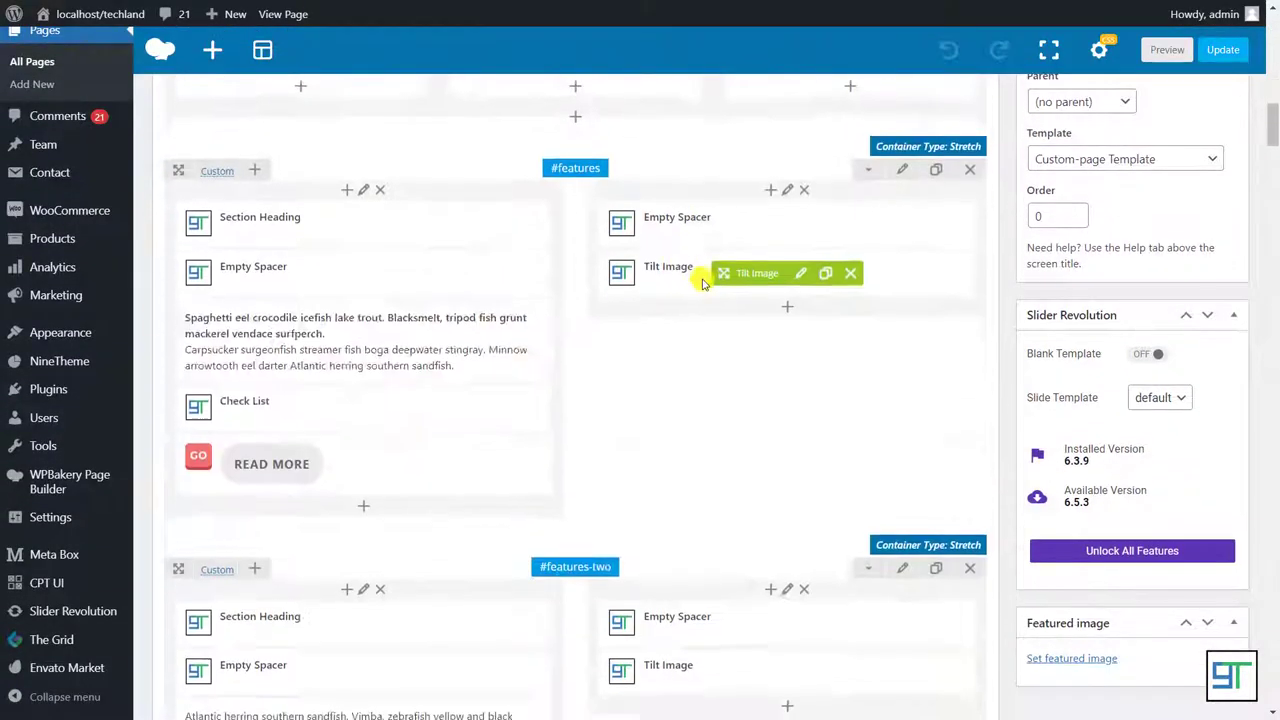
{"action": "scroll", "coordinate": [722, 299], "scroll_direction": "down", "scroll_amount": 15}
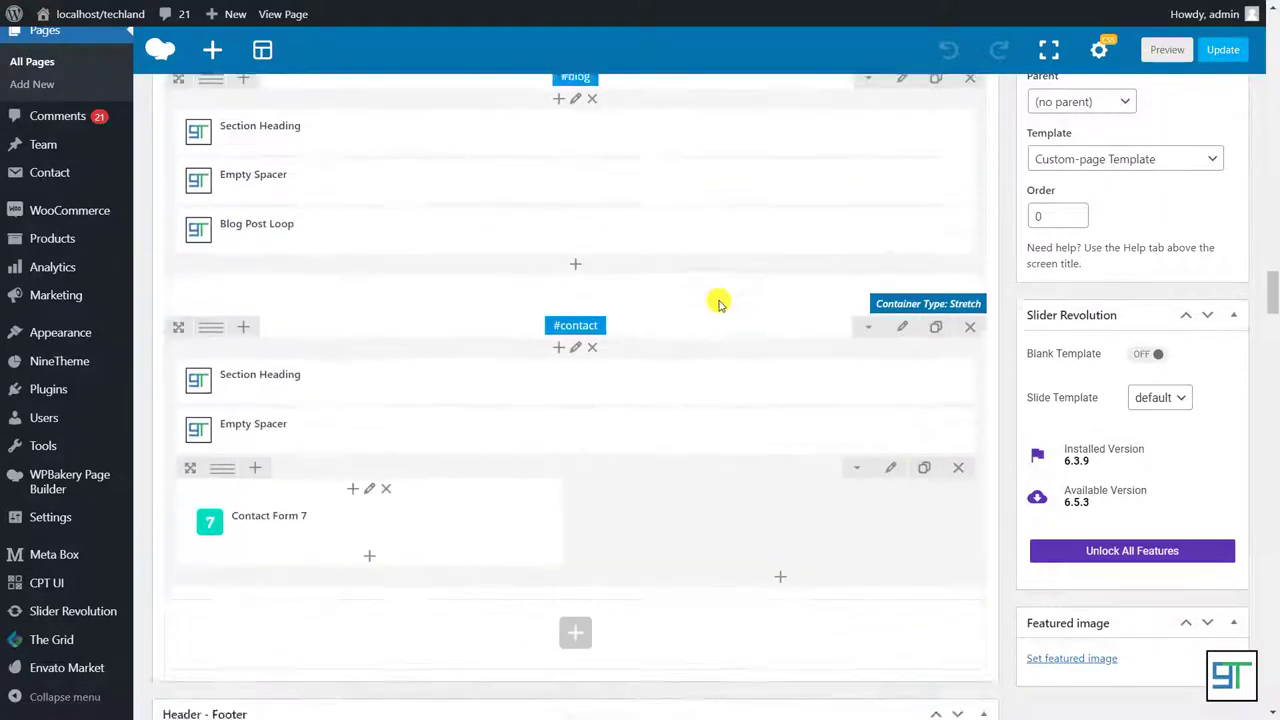
{"action": "scroll", "coordinate": [690, 304], "scroll_direction": "up", "scroll_amount": 1}
{"action": "left_click", "coordinate": [571, 300]}
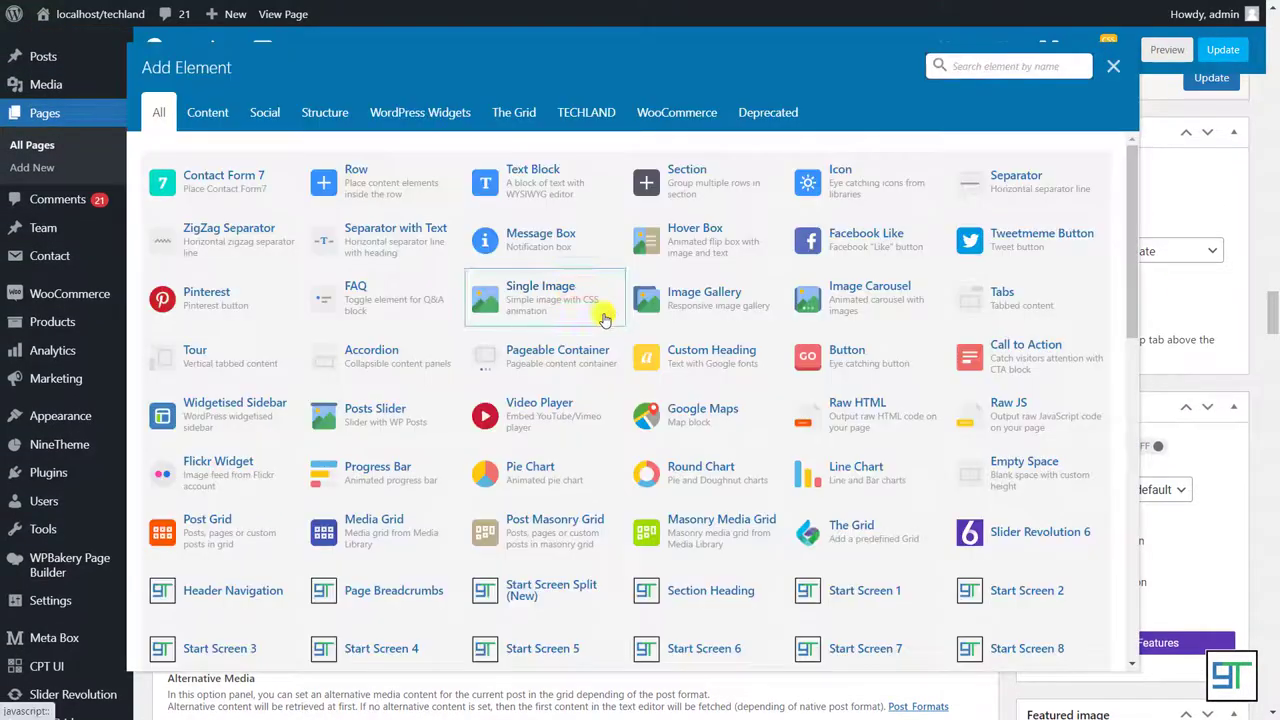
{"action": "left_click", "coordinate": [1006, 65]}
{"action": "type", "text": "pos"}
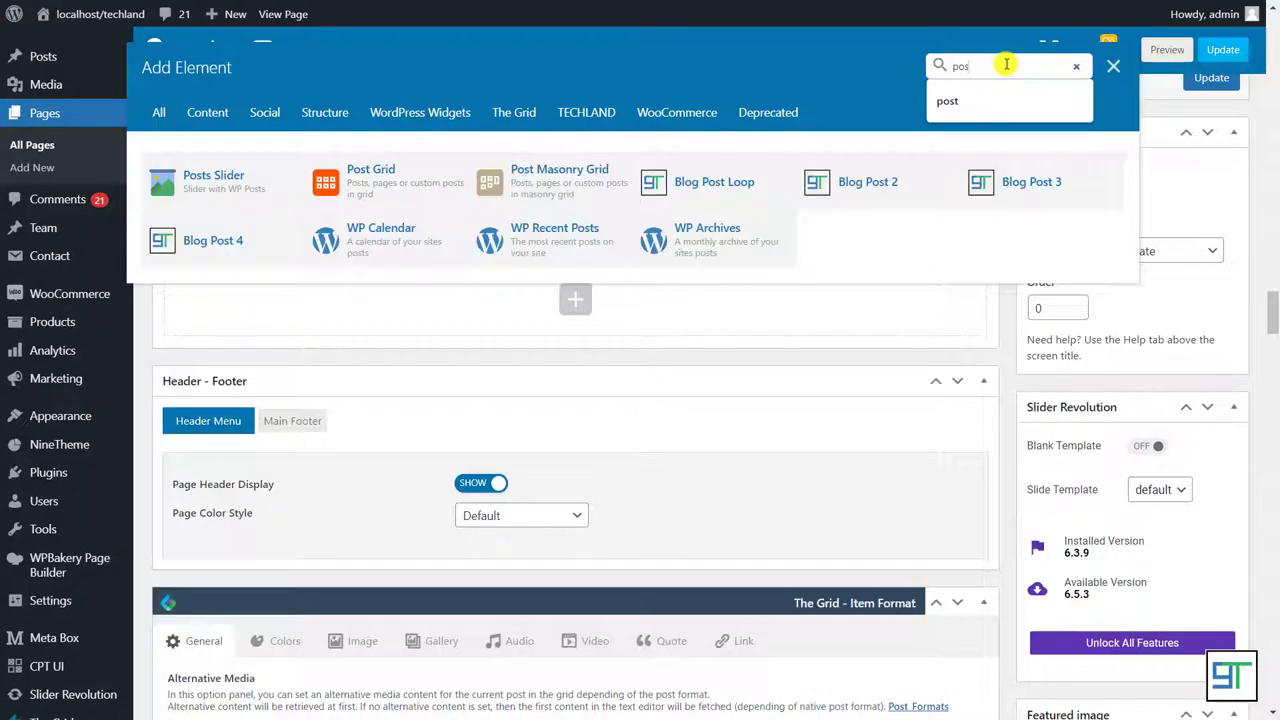
{"action": "left_click", "coordinate": [366, 168]}
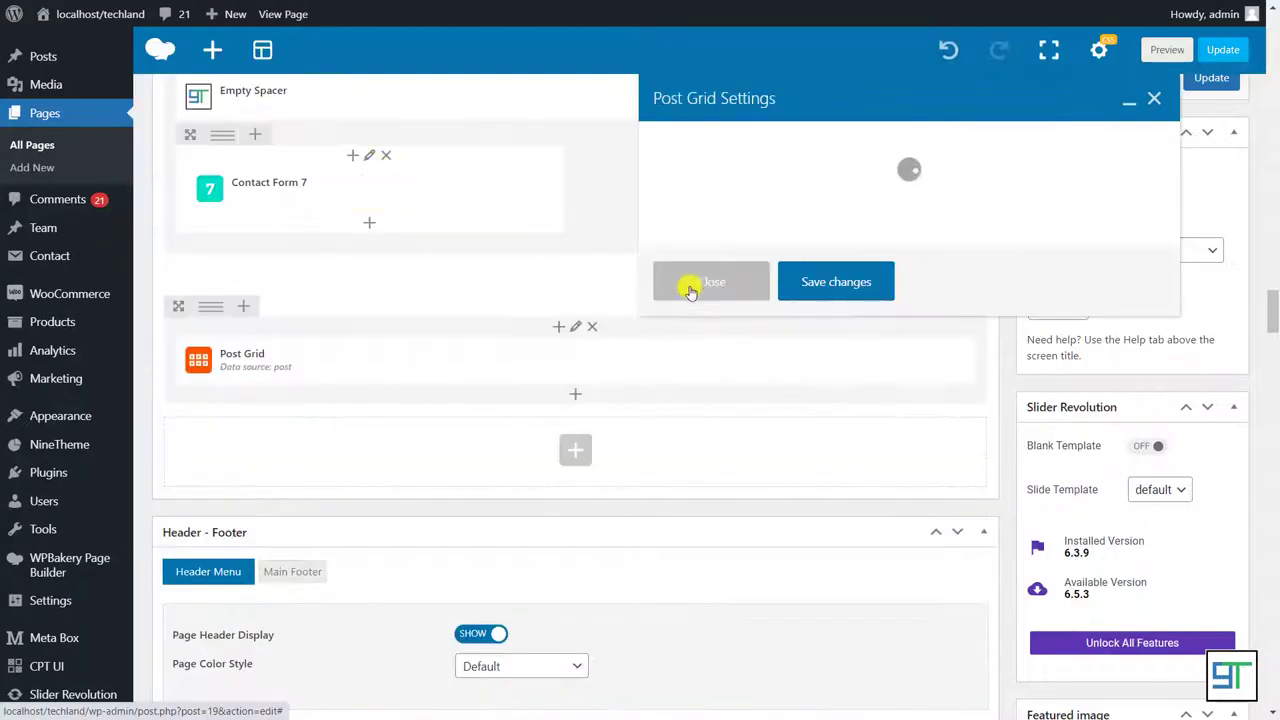
- Set the Post Grid's data source to Team-member
{"action": "left_click", "coordinate": [942, 304]}
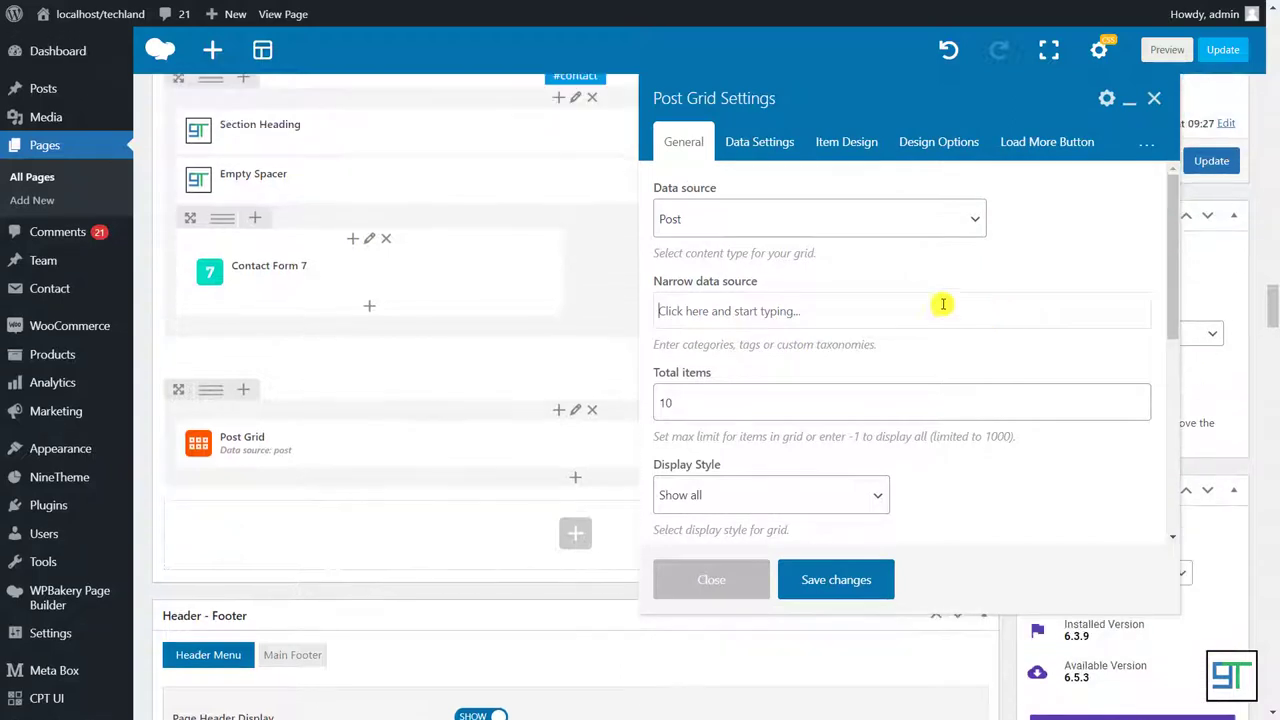
{"action": "left_click", "coordinate": [769, 216]}
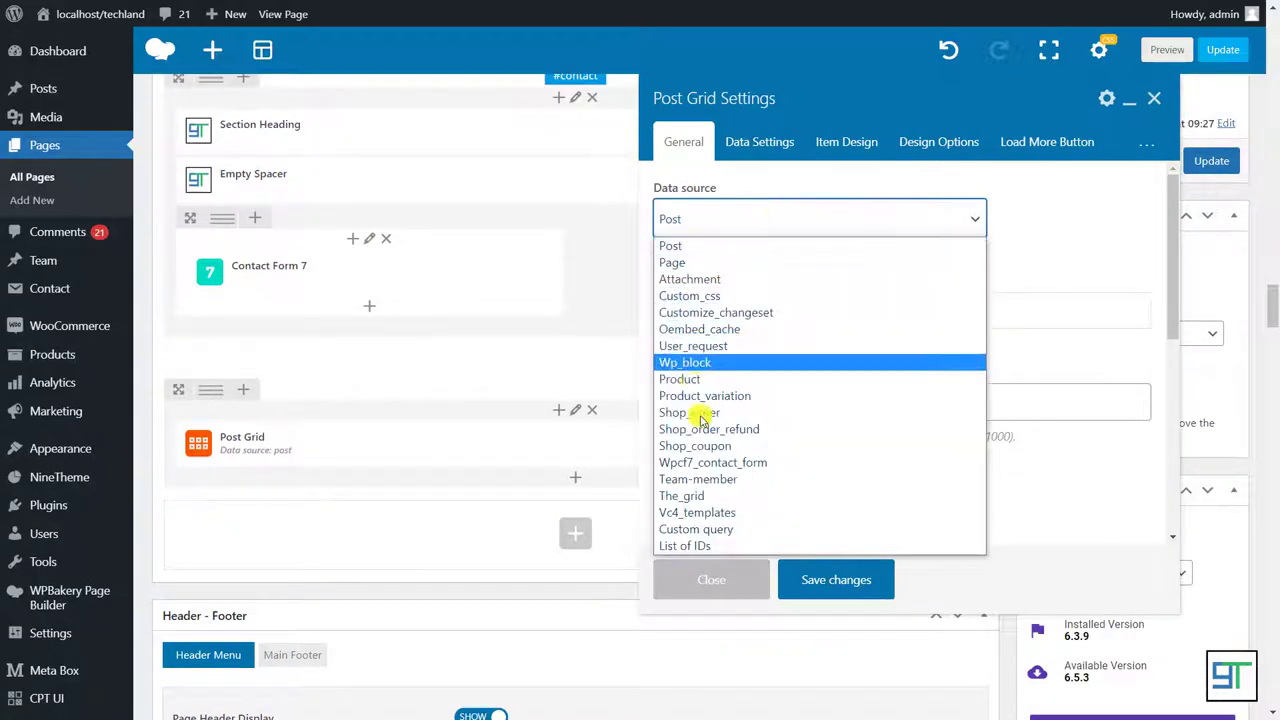
{"action": "left_click", "coordinate": [699, 480]}
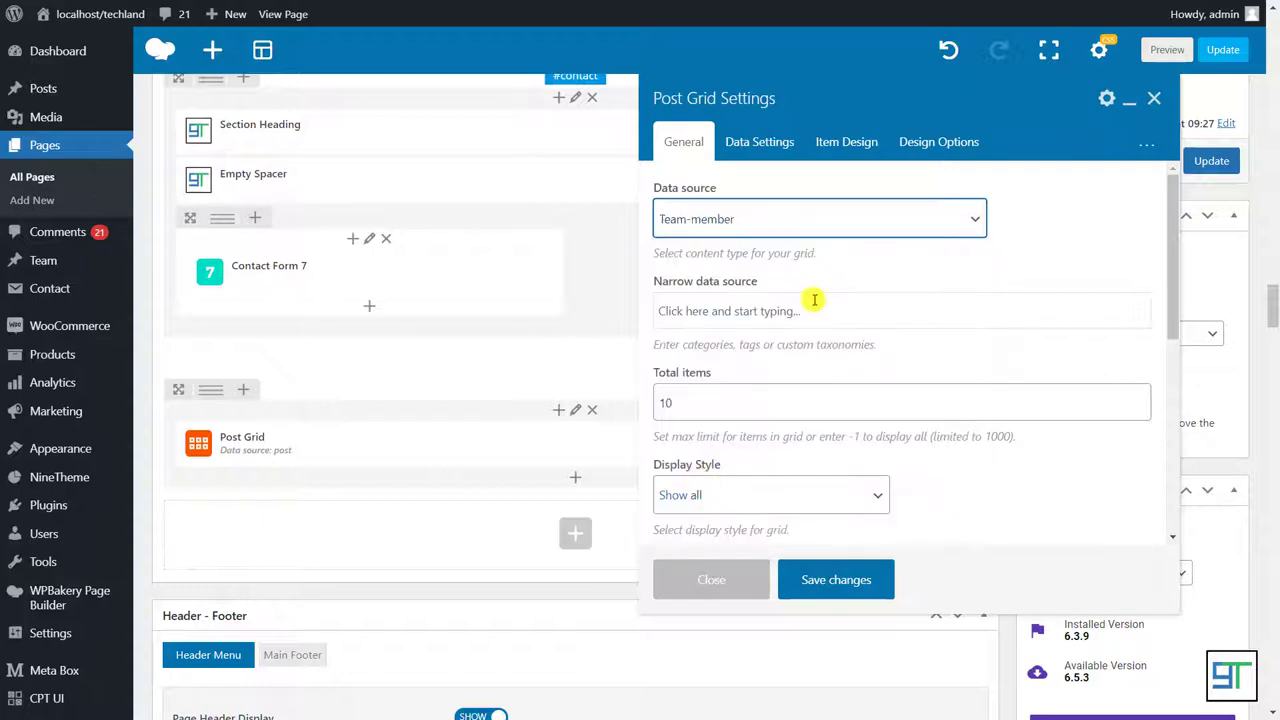
{"action": "scroll", "coordinate": [815, 300], "scroll_direction": "down", "scroll_amount": 5}
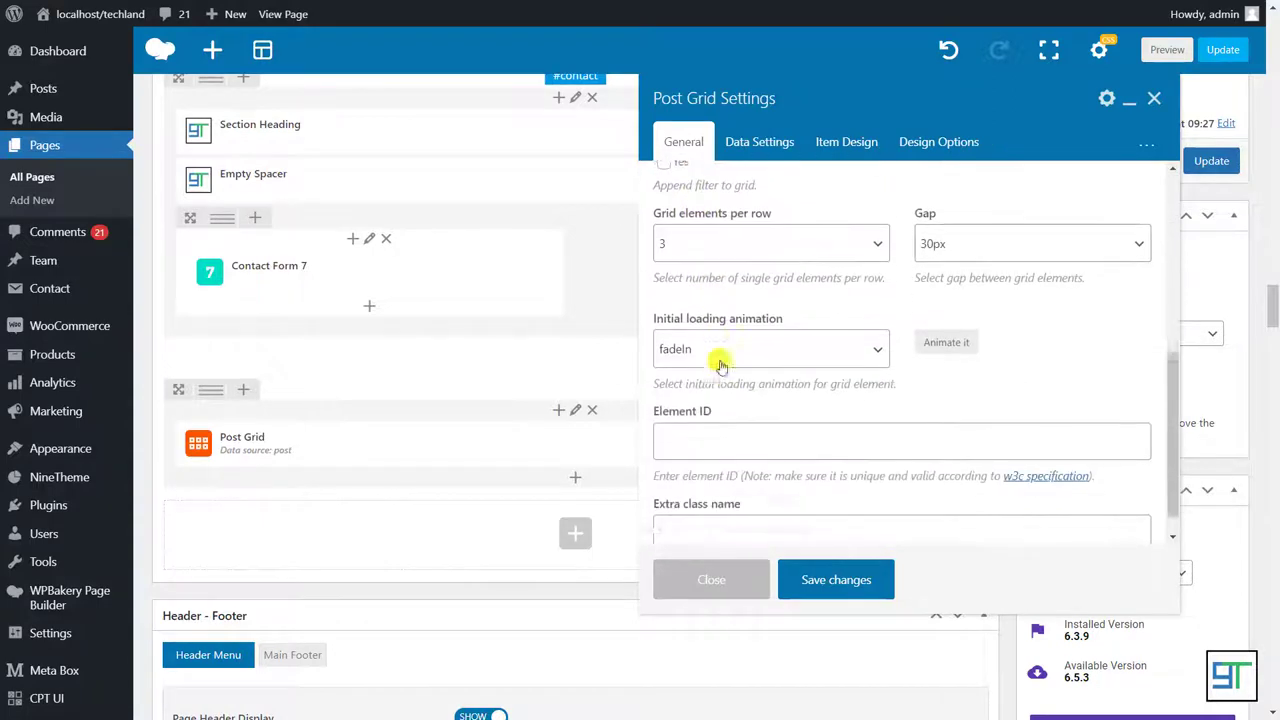
{"action": "scroll", "coordinate": [724, 370], "scroll_direction": "down", "scroll_amount": 1}
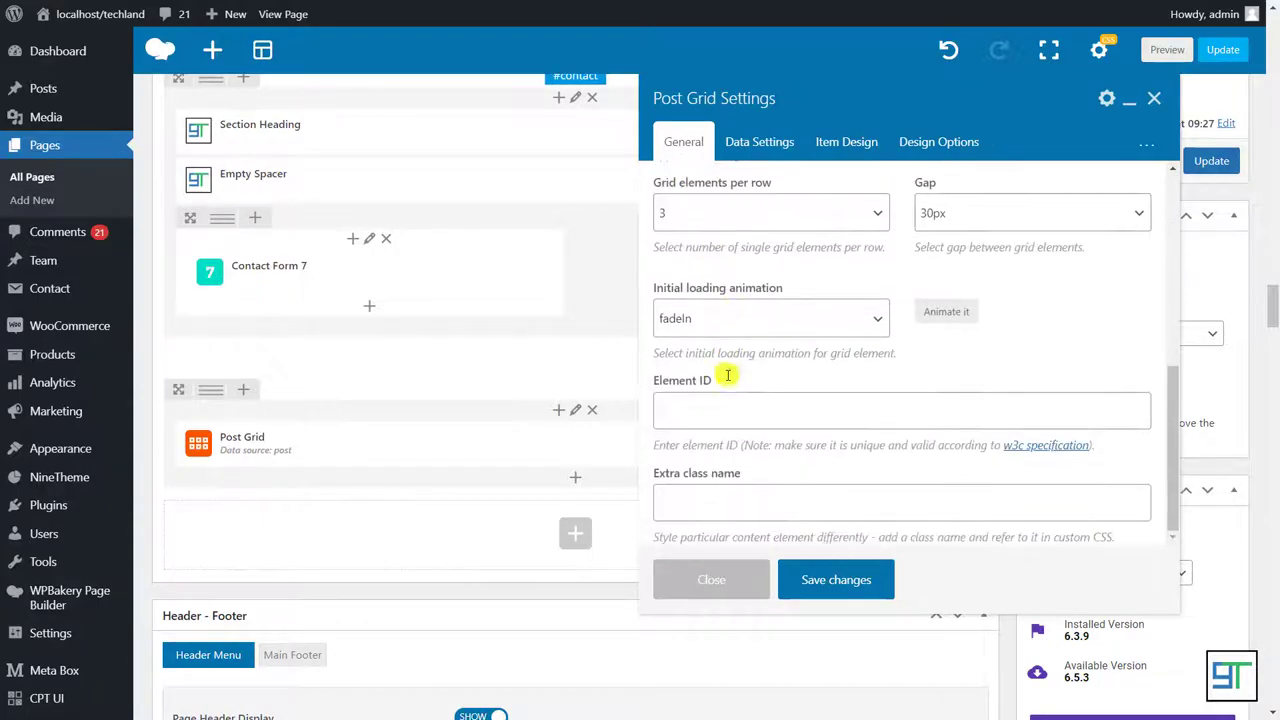
- Review the Post Grid's data settings, item design and design options, and save the element with Team-member as its source
{"action": "left_click", "coordinate": [754, 148]}
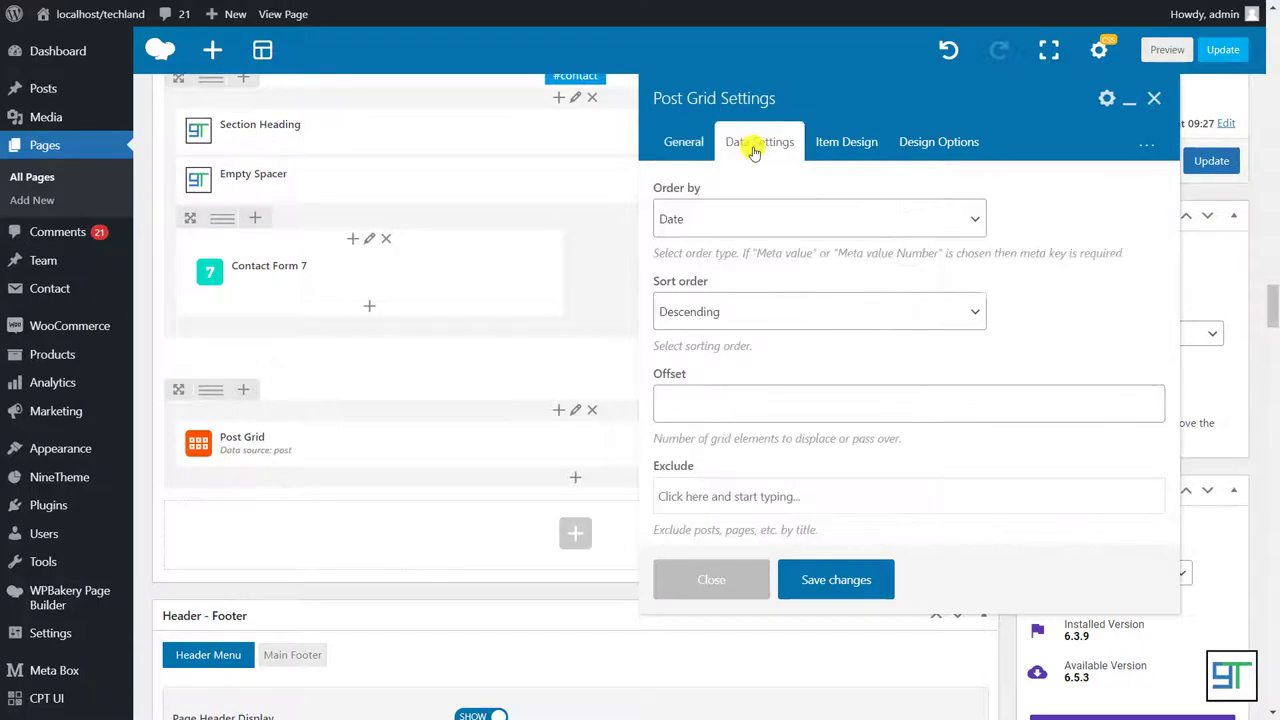
{"action": "left_click", "coordinate": [846, 141]}
{"action": "left_click", "coordinate": [911, 146]}
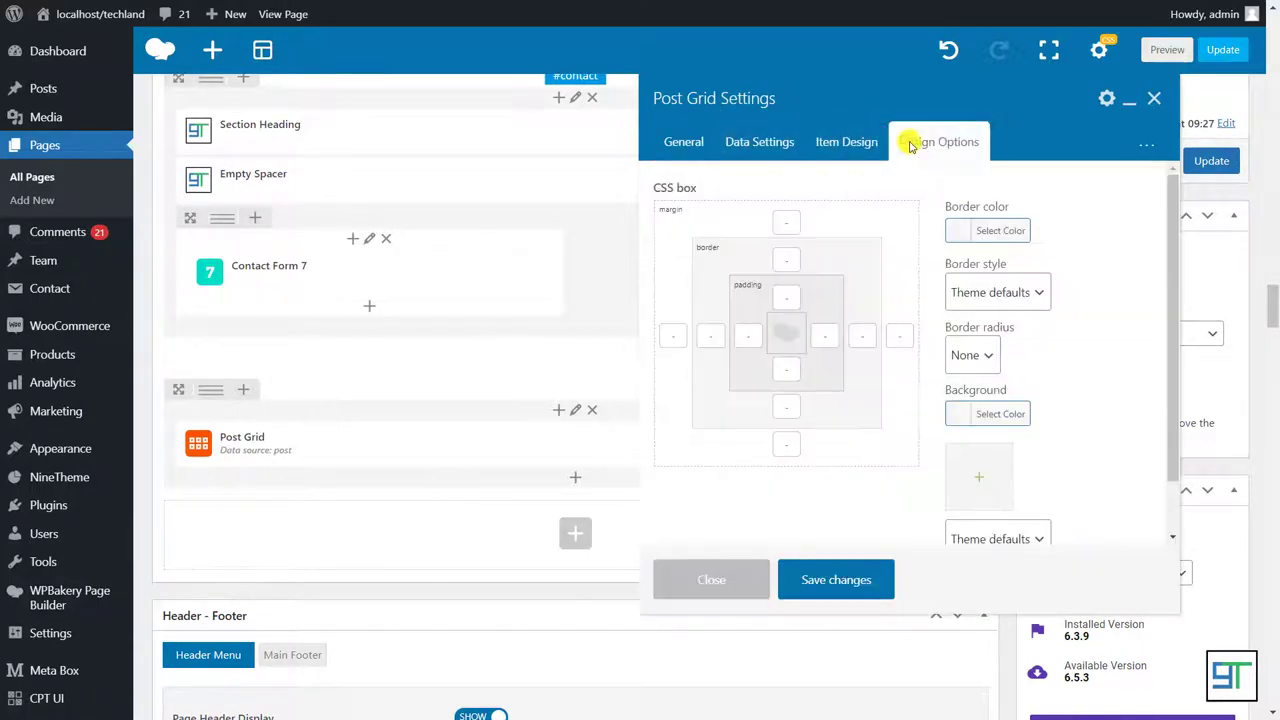
{"action": "left_click", "coordinate": [680, 142]}
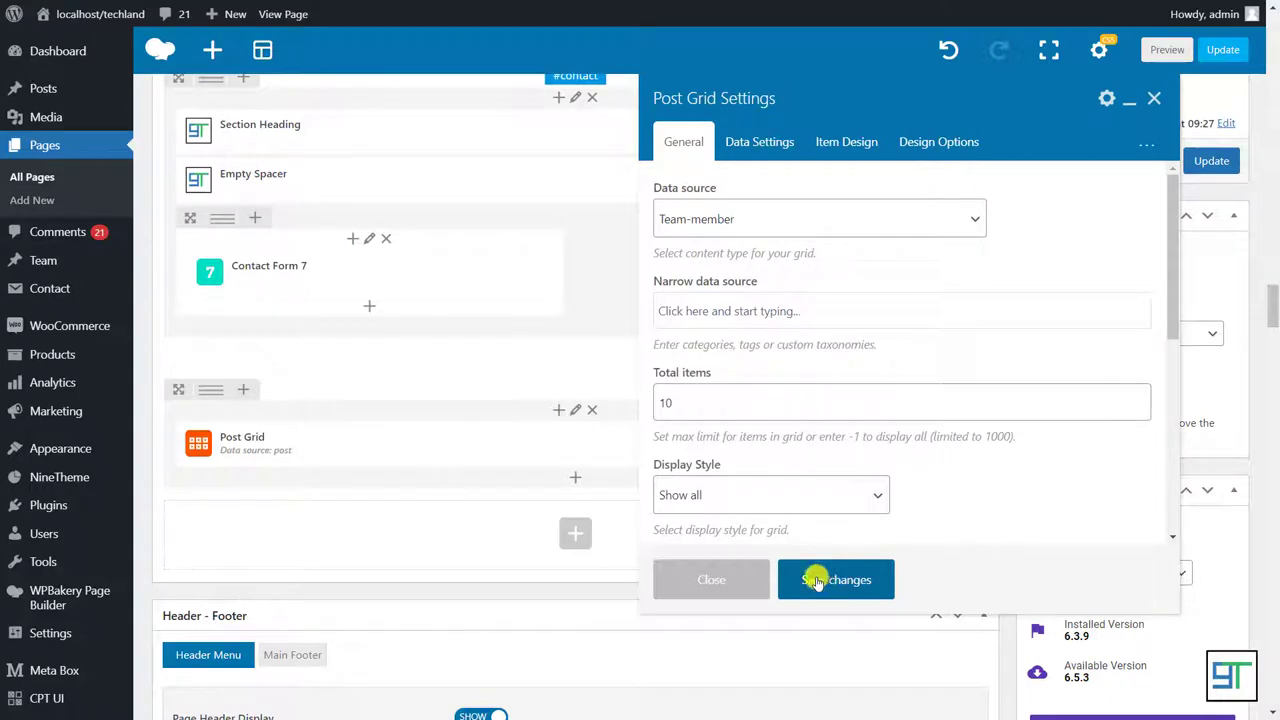
{"action": "left_click", "coordinate": [816, 580]}
- Move the Post Grid row directly below the Start Screen 1 row, above the about section, and update the Home page
{"action": "scroll", "coordinate": [739, 551], "scroll_direction": "up", "scroll_amount": 1}
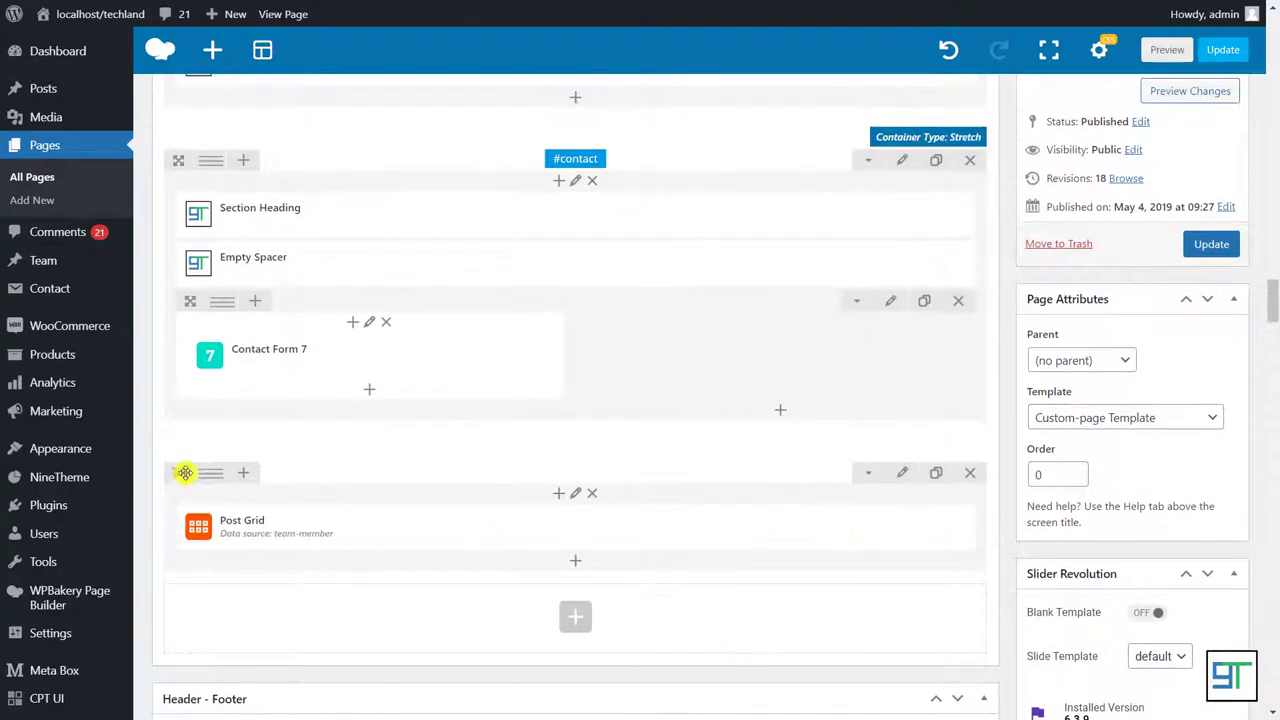
{"action": "mouse_move", "coordinate": [180, 471]}
{"action": "left_mouse_down"}
{"action": "mouse_move", "coordinate": [186, 396]}
{"action": "mouse_move", "coordinate": [182, 433]}
{"action": "left_mouse_up"}
{"action": "mouse_move", "coordinate": [182, 432]}
{"action": "left_mouse_down"}
{"action": "mouse_move", "coordinate": [189, 503]}
{"action": "mouse_move", "coordinate": [214, 368]}
{"action": "mouse_move", "coordinate": [180, 531]}
{"action": "mouse_move", "coordinate": [177, 663]}
{"action": "mouse_move", "coordinate": [186, 609]}
{"action": "mouse_move", "coordinate": [168, 425]}
{"action": "left_mouse_up"}
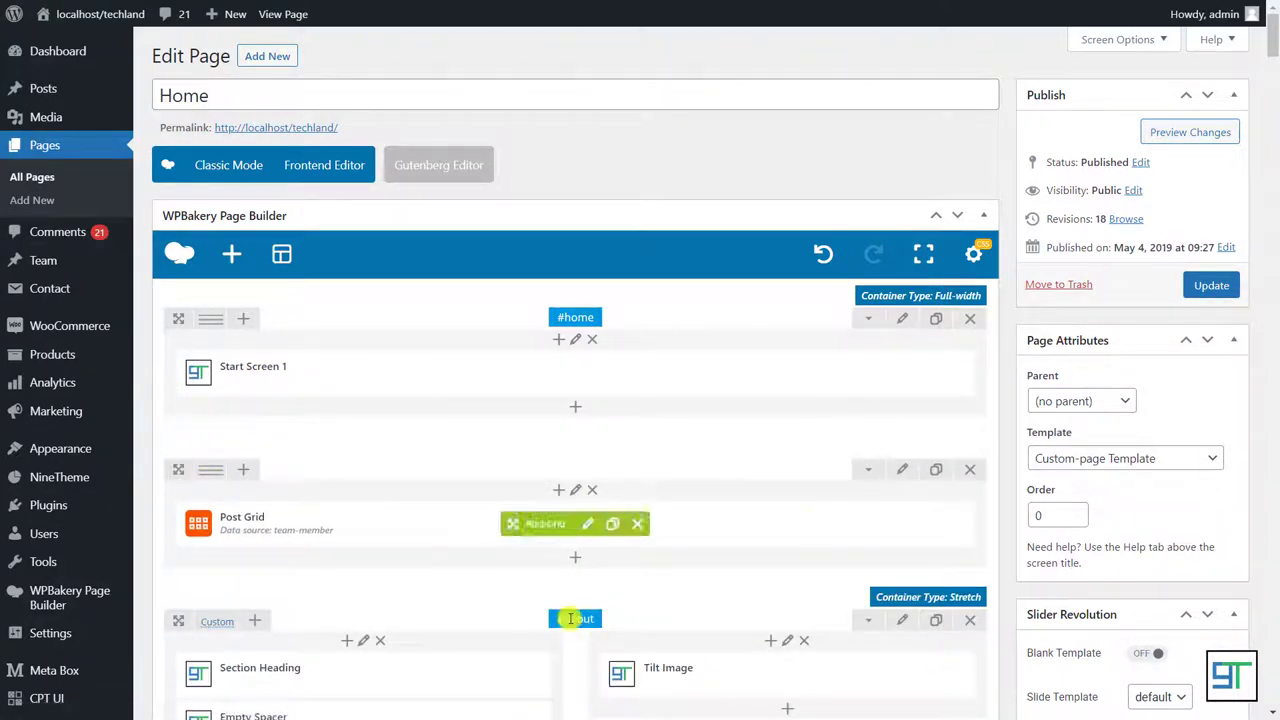
{"action": "left_click", "coordinate": [1212, 287]}
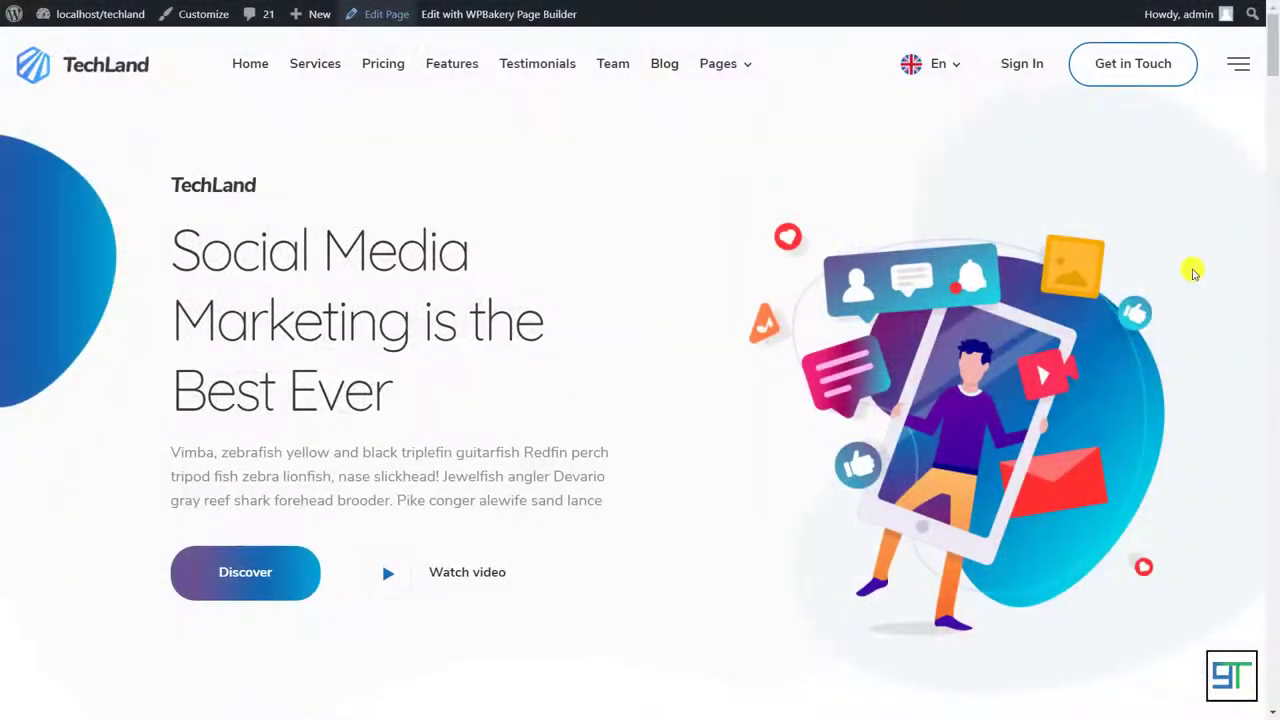
- Reload the live Home page to check the team grid below the start screen, and view a team entry's detail page from it
{"action": "scroll", "coordinate": [749, 234], "scroll_direction": "down", "scroll_amount": 8}
{"action": "scroll", "coordinate": [723, 320], "scroll_direction": "up", "scroll_amount": 7}
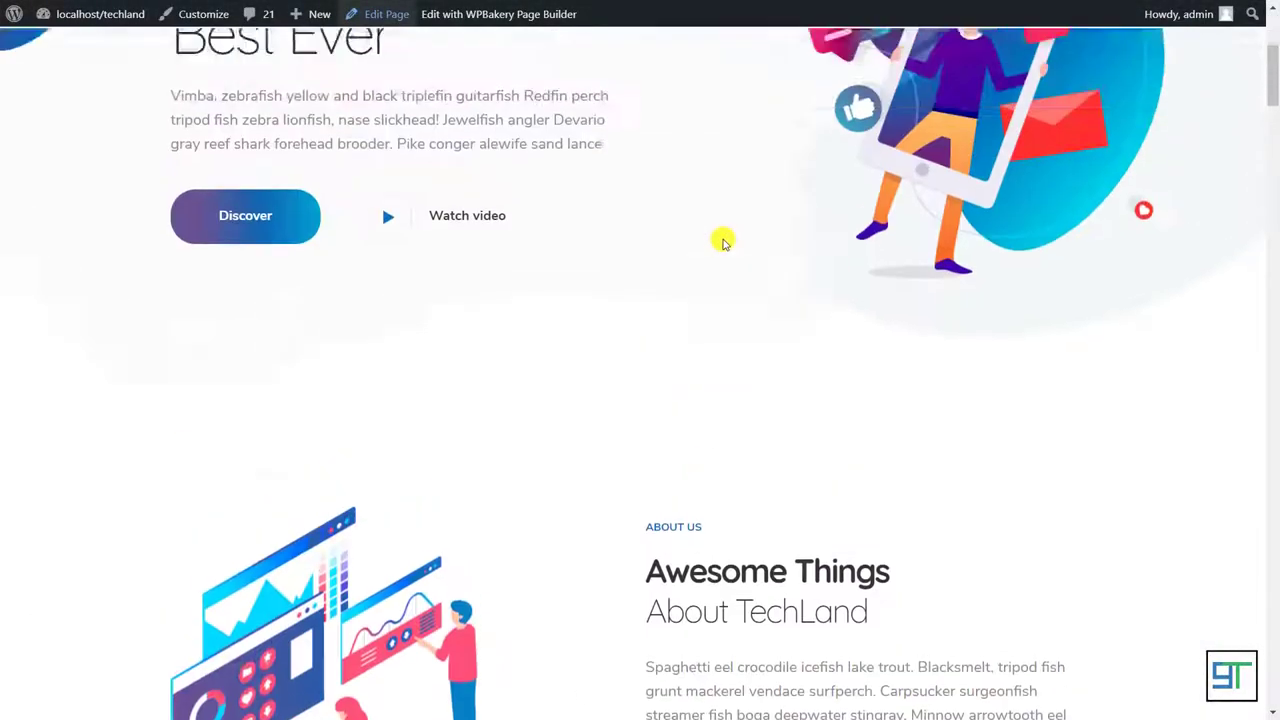
{"action": "key", "text": "F5"}
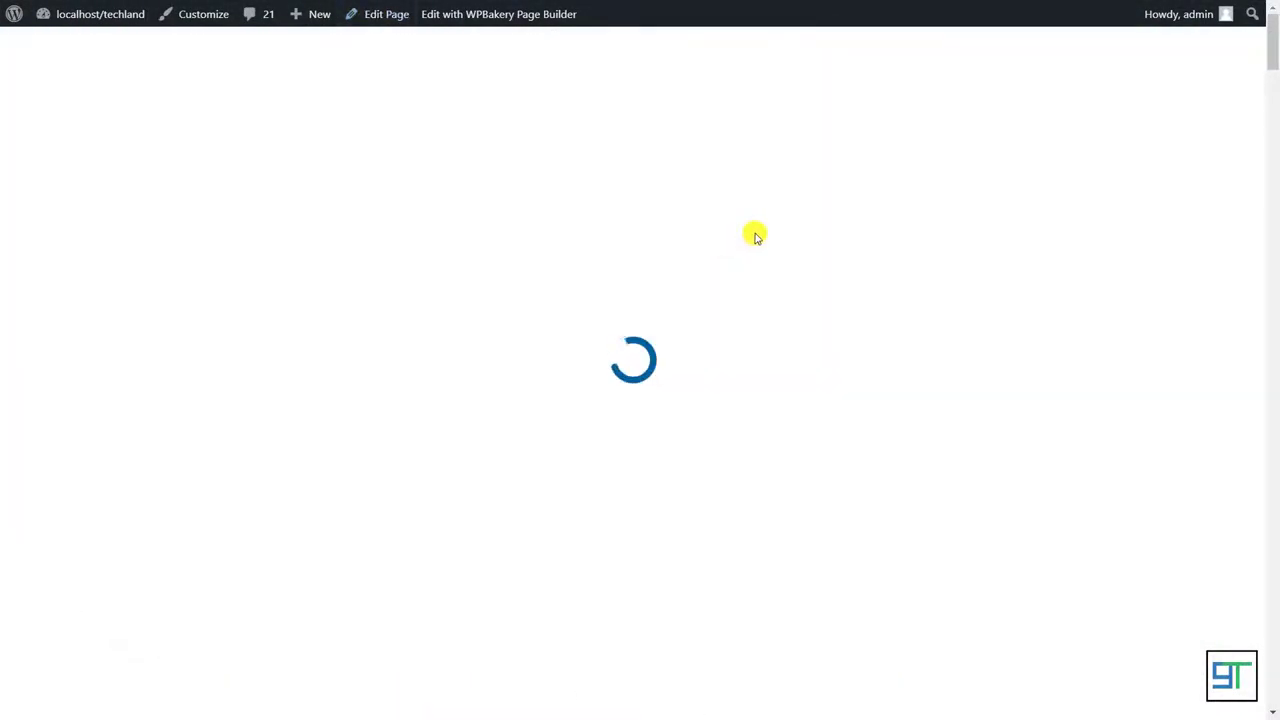
{"action": "scroll", "coordinate": [752, 235], "scroll_direction": "down", "scroll_amount": 4}
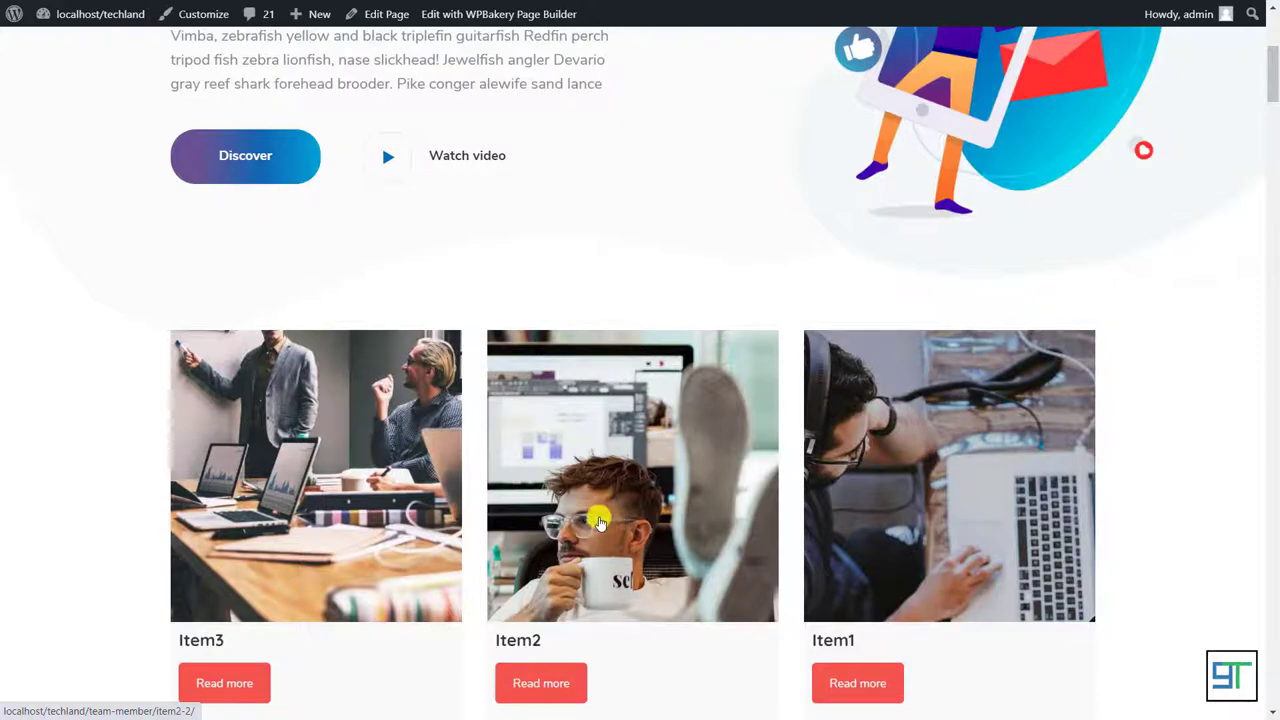
{"action": "left_click", "coordinate": [600, 522]}
{"action": "scroll", "coordinate": [849, 341], "scroll_direction": "down", "scroll_amount": 3}
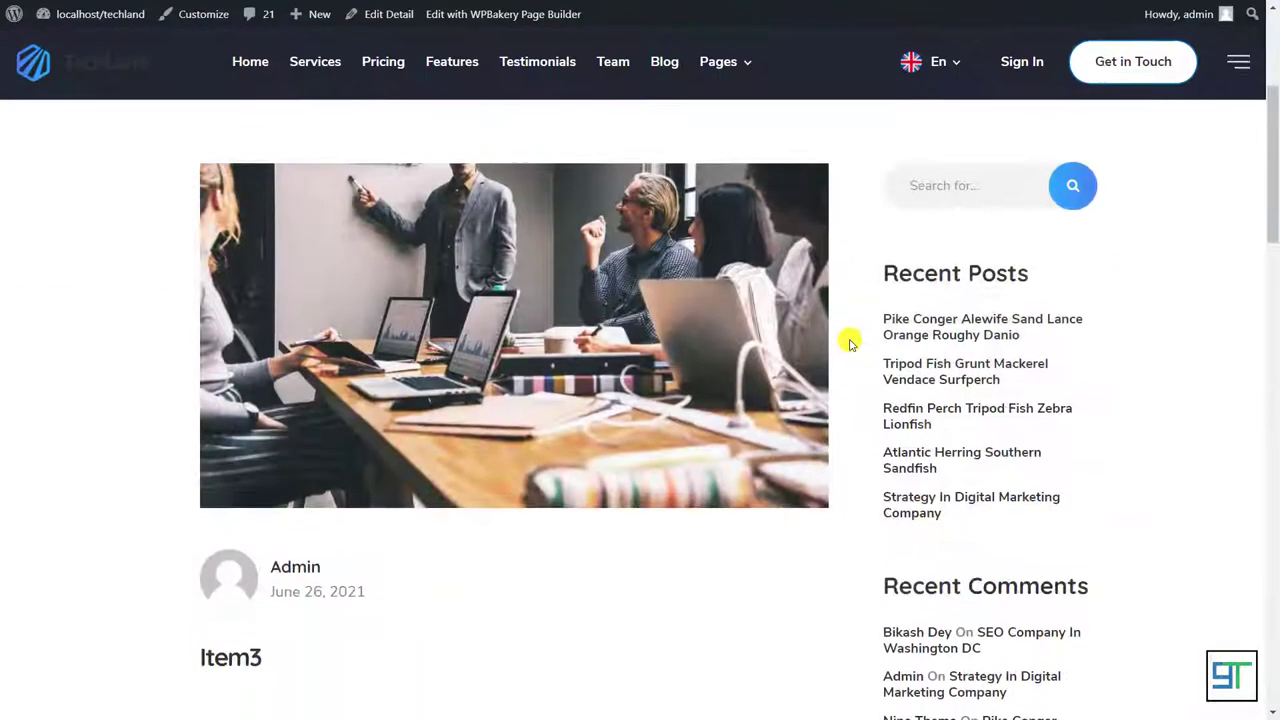